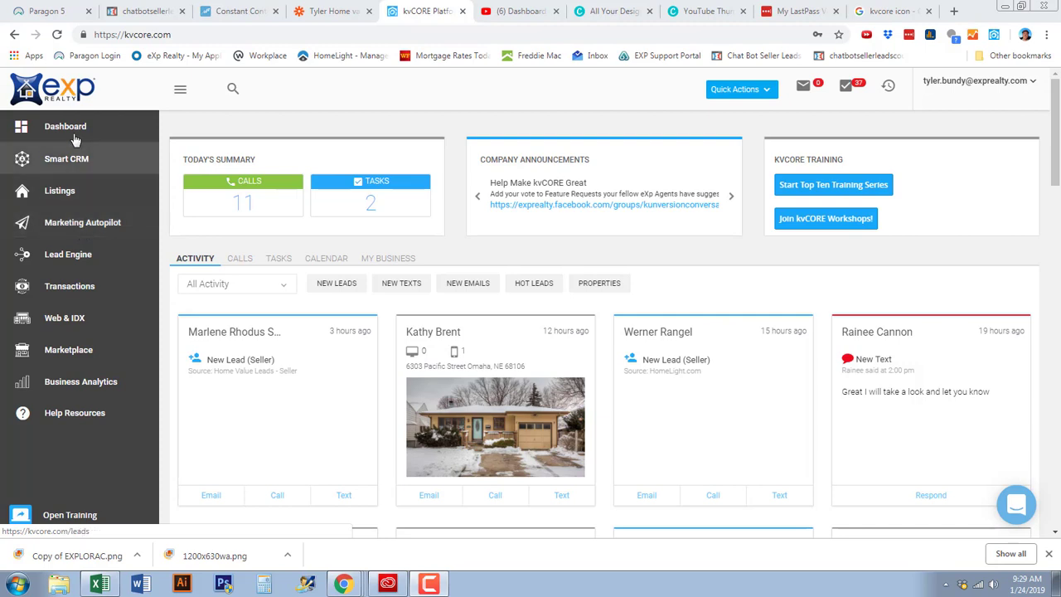
# - Open the buyers' Just Checking In Campaign from the Smart Campaigns library and look through its scheduled actions
pyautogui.click(78, 227)
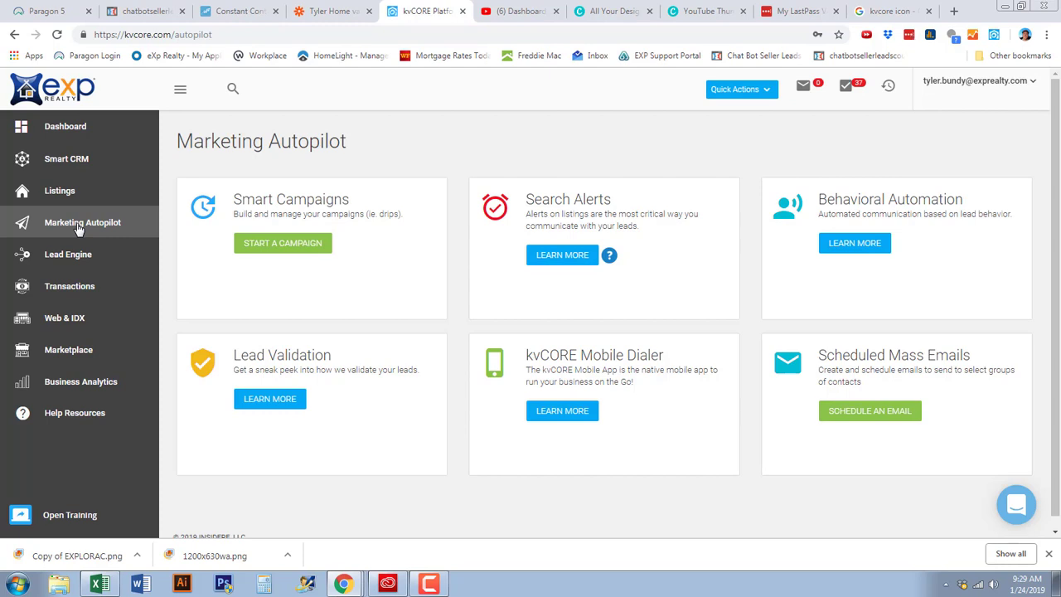
pyautogui.click(303, 252)
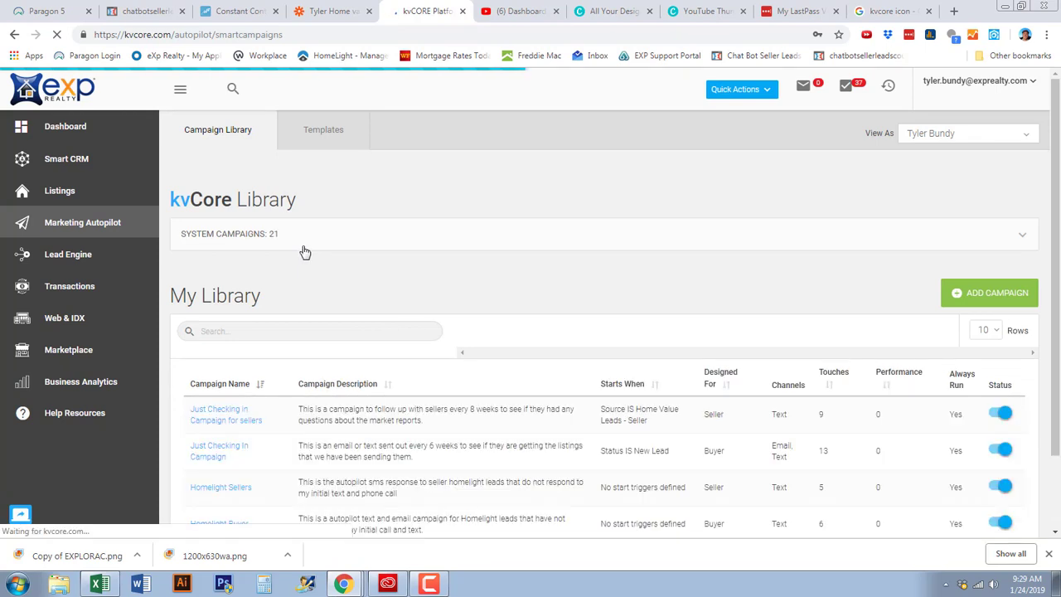
pyautogui.scroll(-2, 867, 244)
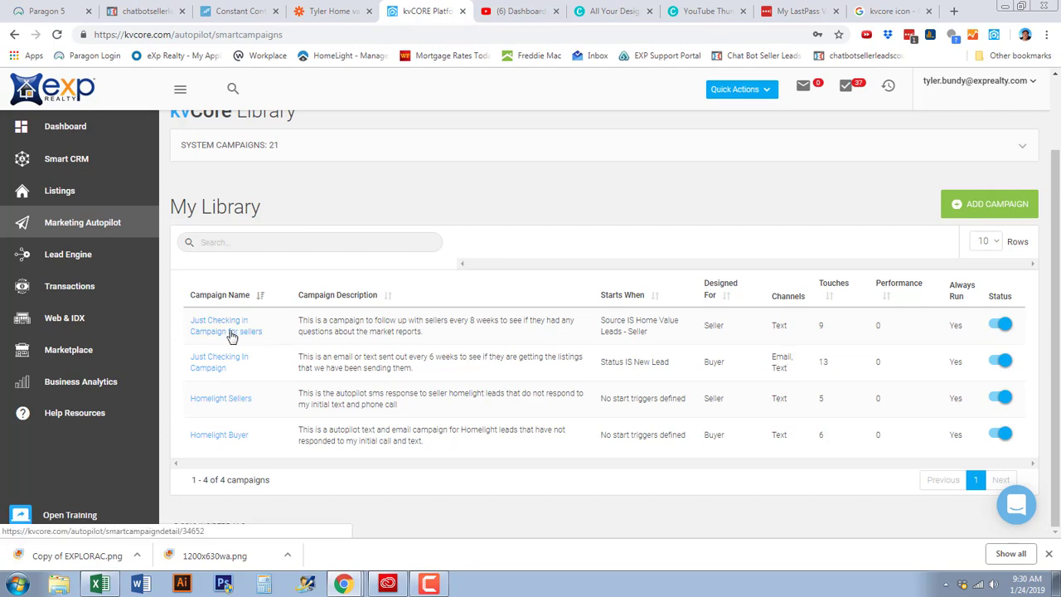
pyautogui.click(228, 359)
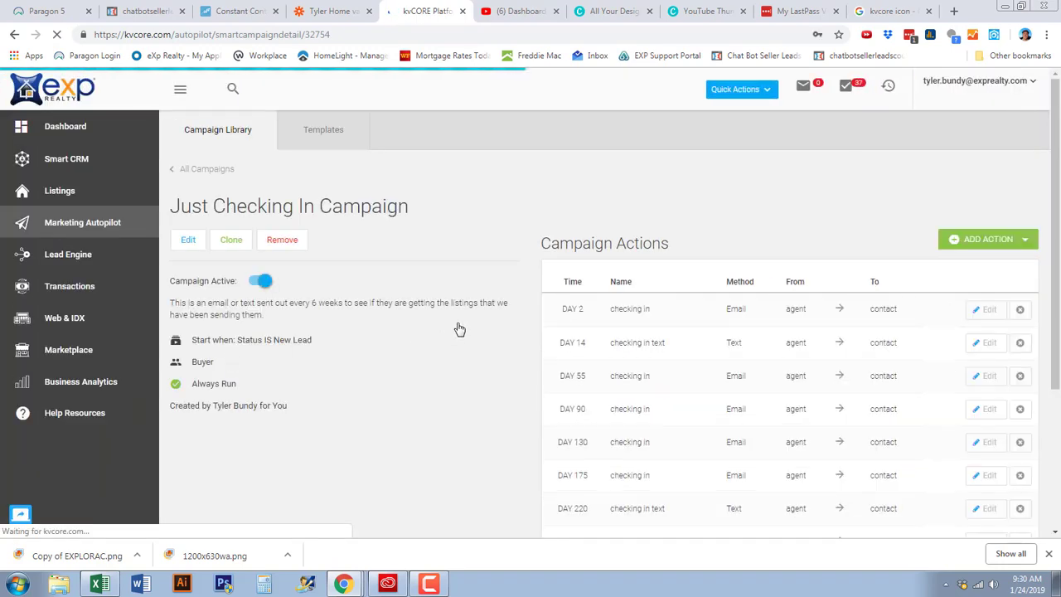
pyautogui.scroll(-1, 554, 315)
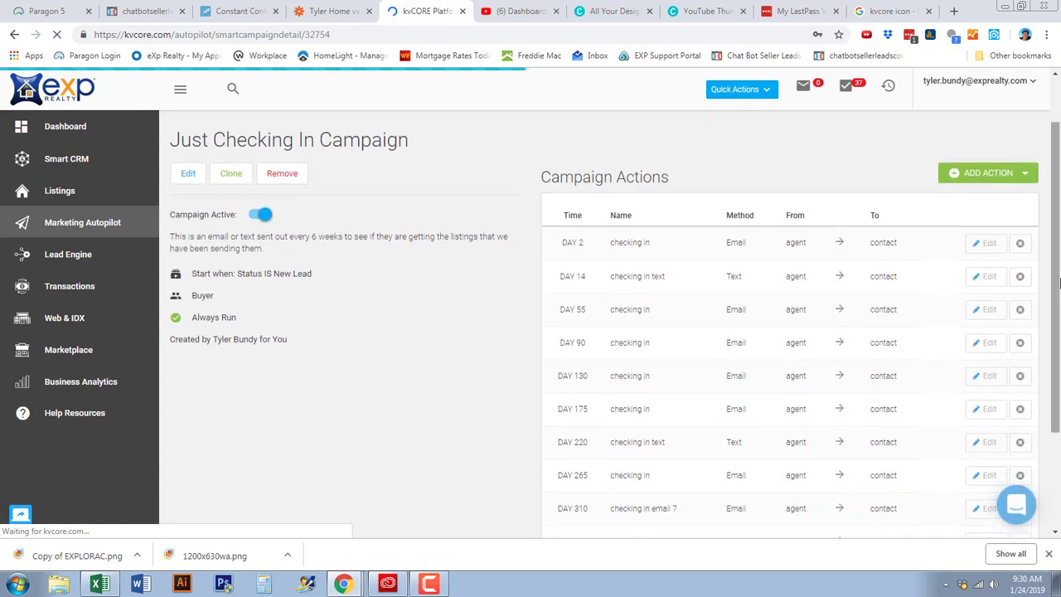
pyautogui.moveTo(1057, 259); pyautogui.dragTo(1057, 338)
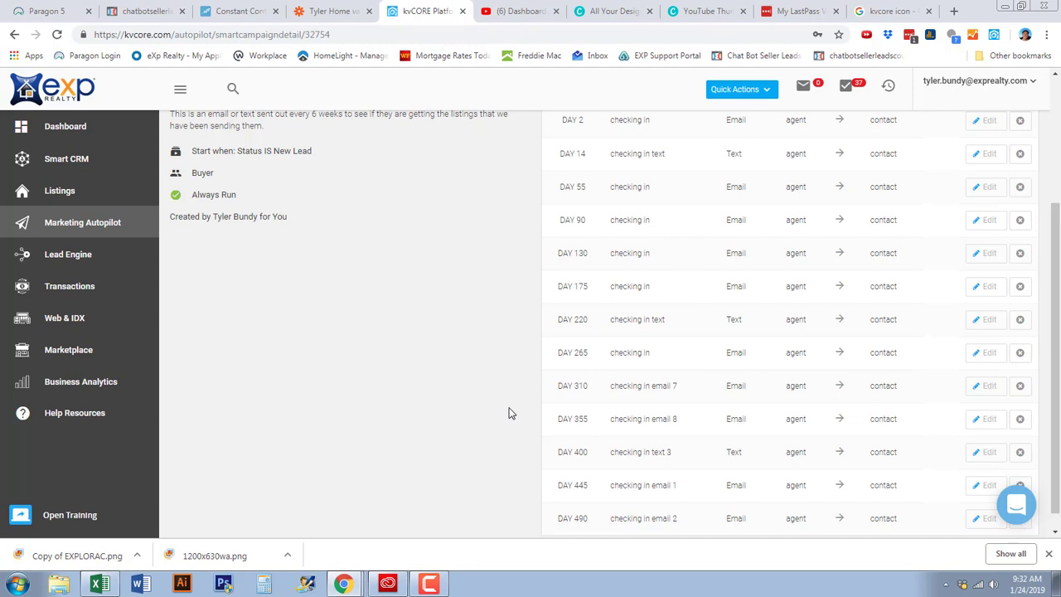
# - Review the campaign's start trigger, target audience, details and summary in its edit settings, leaving without updating
pyautogui.scroll(3, 568, 368)
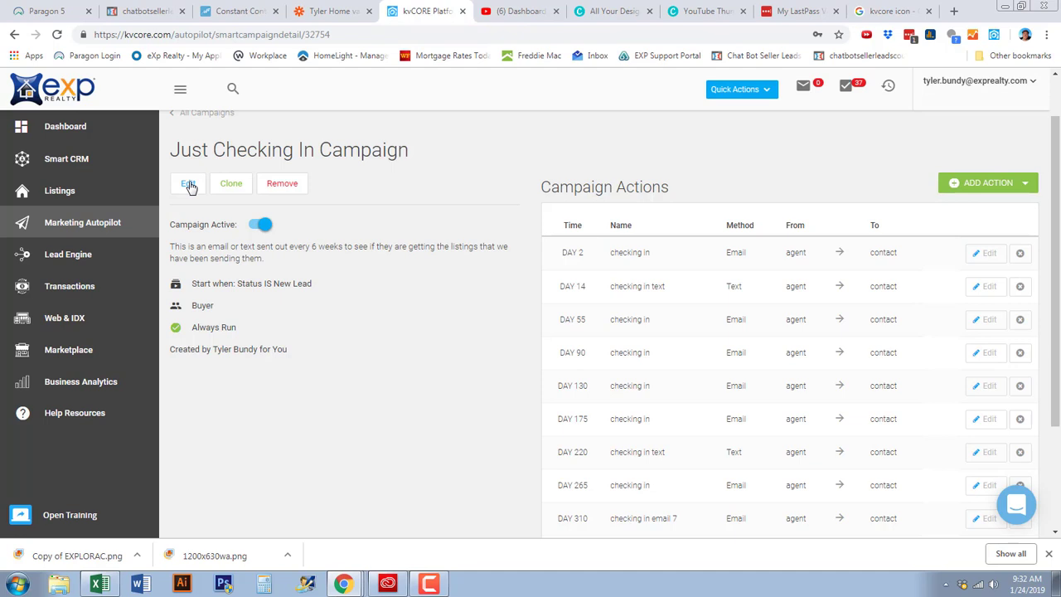
pyautogui.click(189, 184)
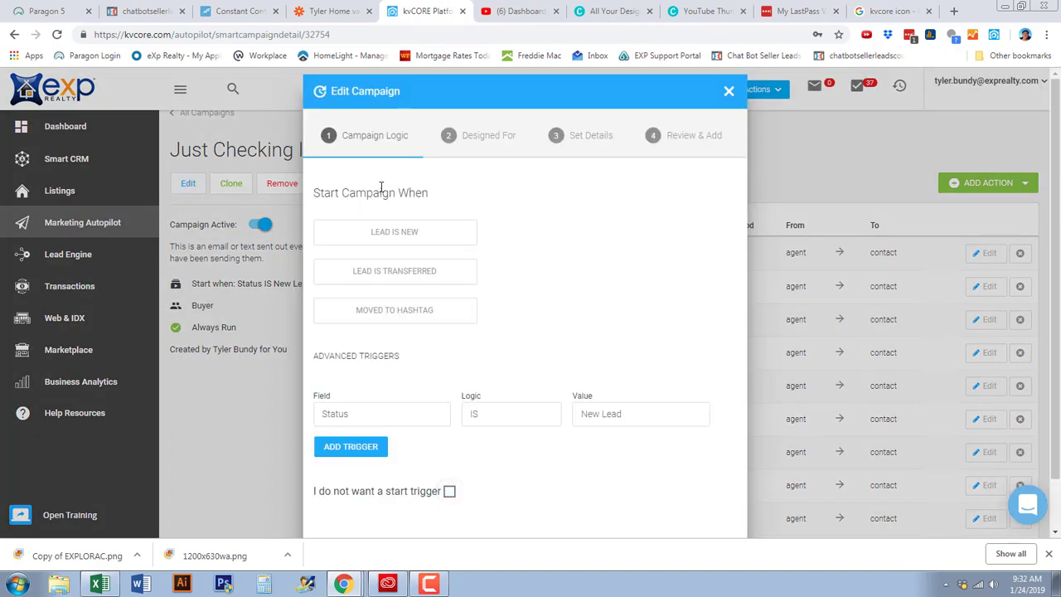
pyautogui.scroll(-1, 509, 163)
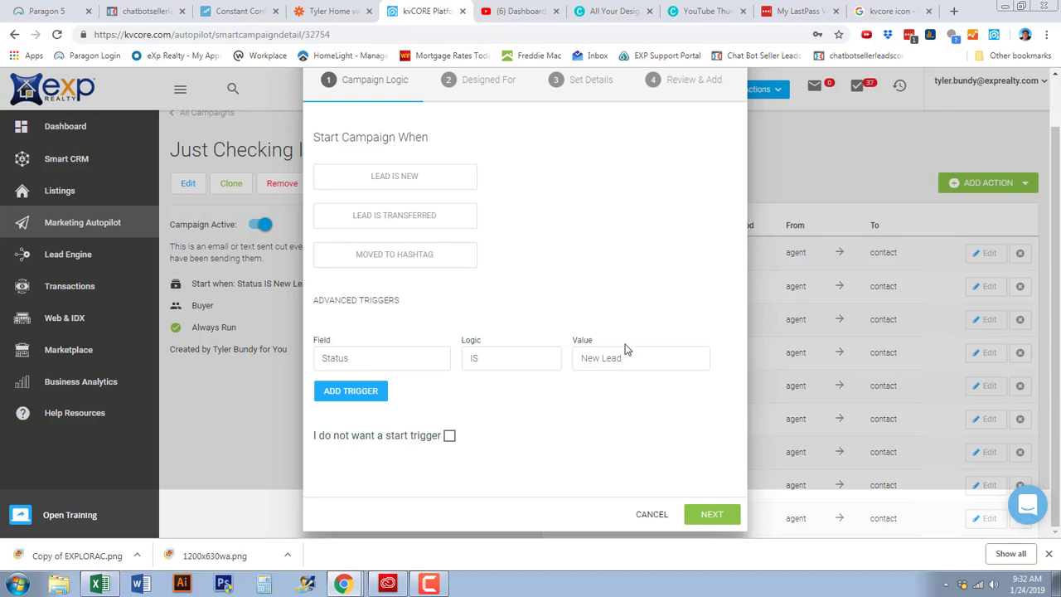
pyautogui.click(480, 83)
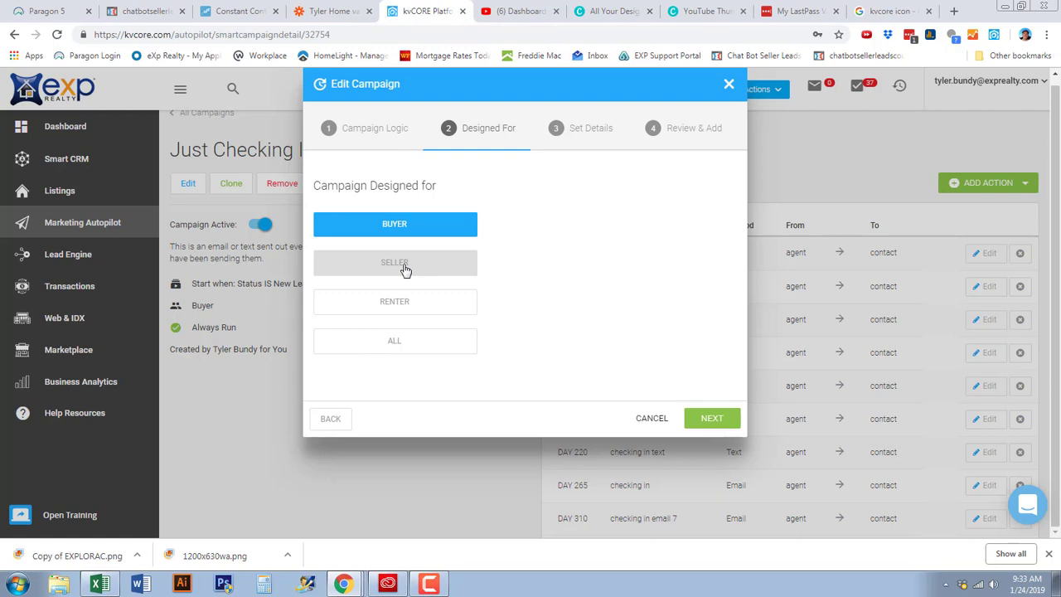
pyautogui.click(593, 129)
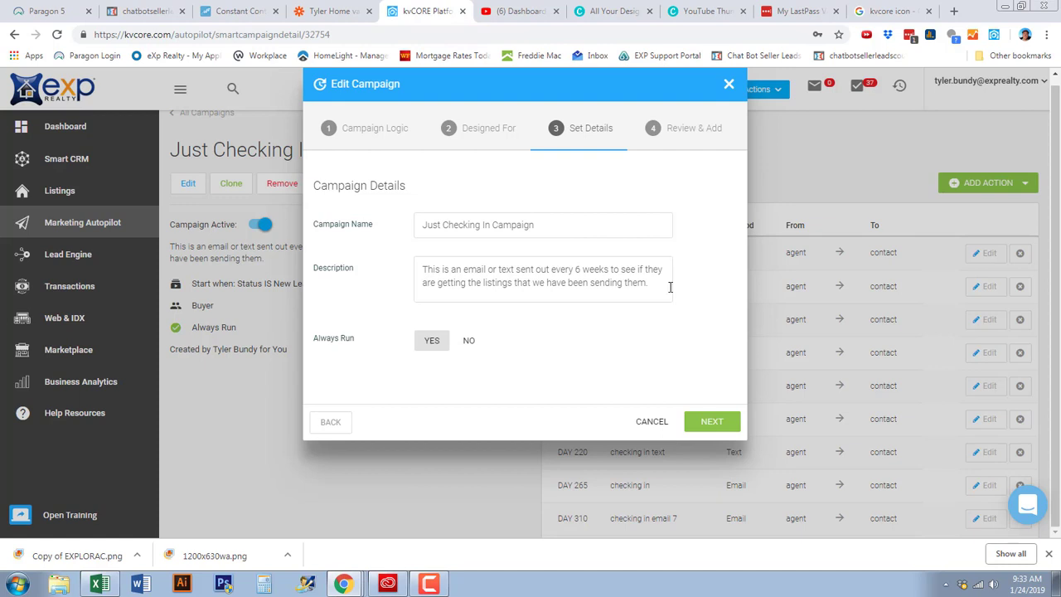
pyautogui.click(671, 129)
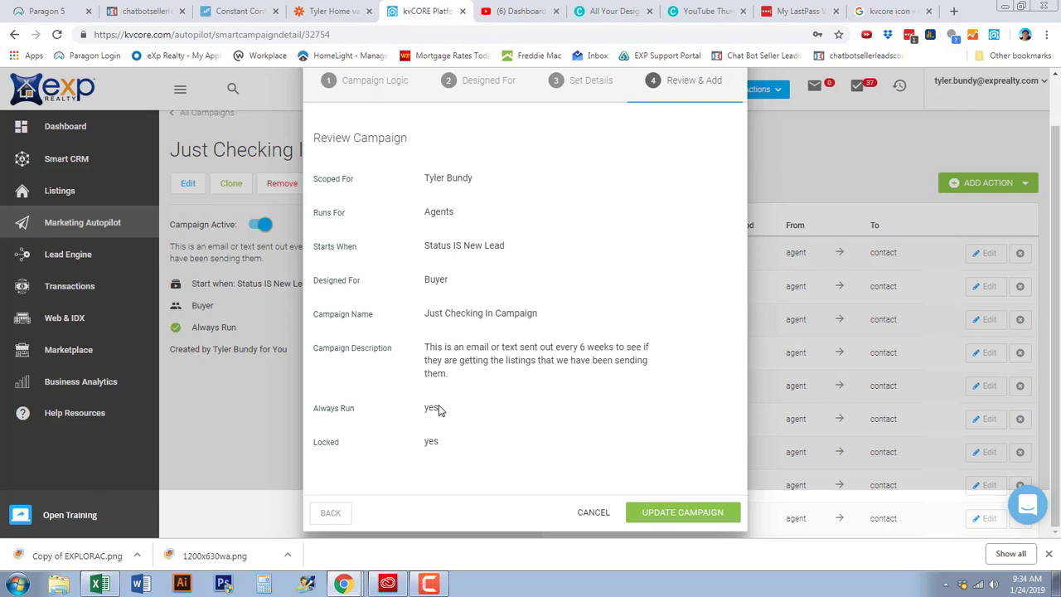
pyautogui.click(604, 518)
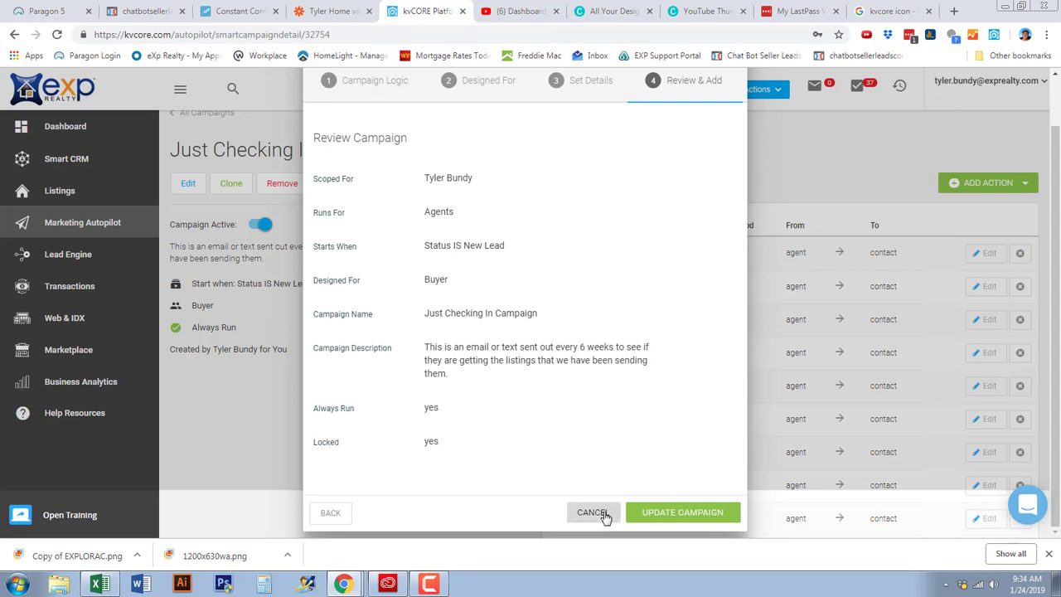
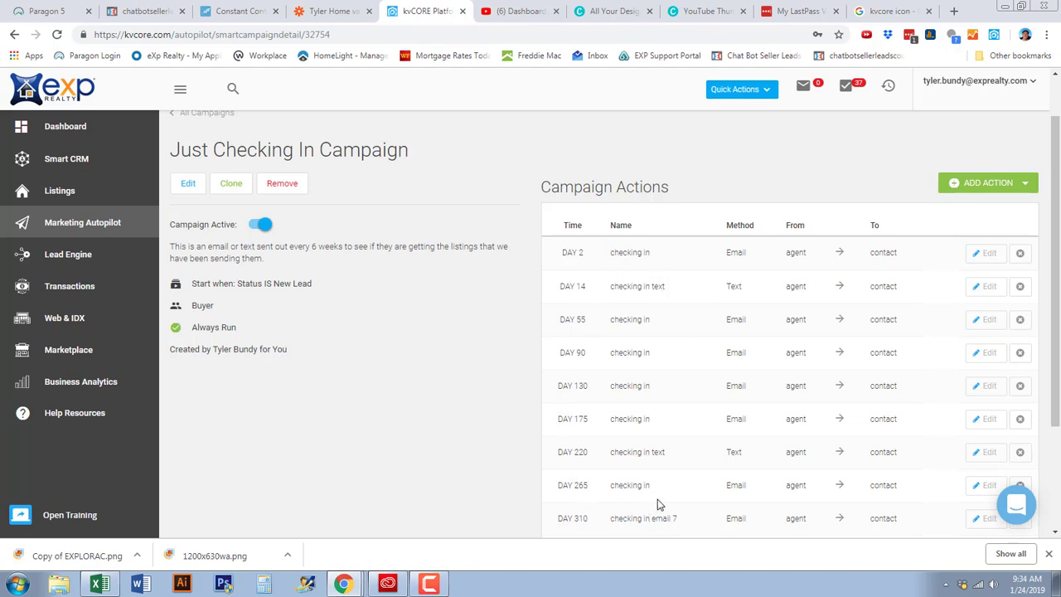
# - View the message templates of the Day 2 email and the Day 14 text, closing each action without updating
pyautogui.click(982, 262)
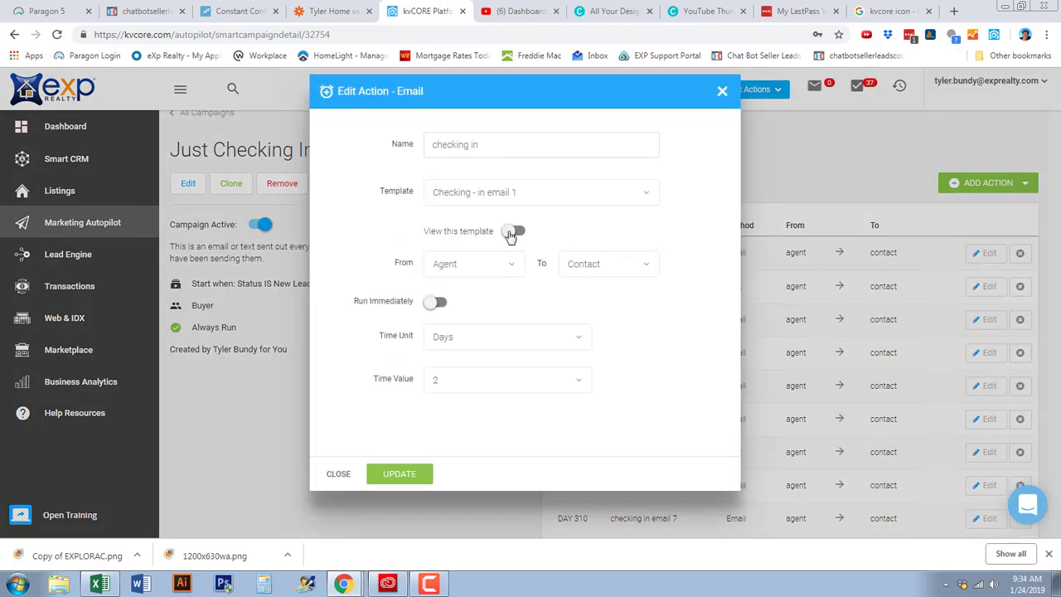
pyautogui.click(512, 233)
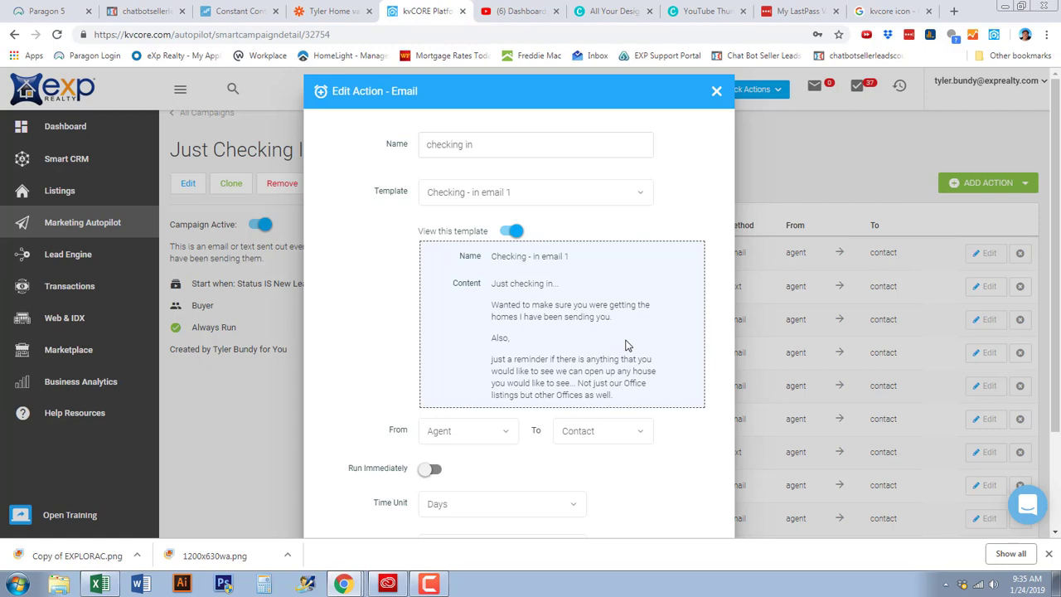
pyautogui.scroll(-3, 625, 345)
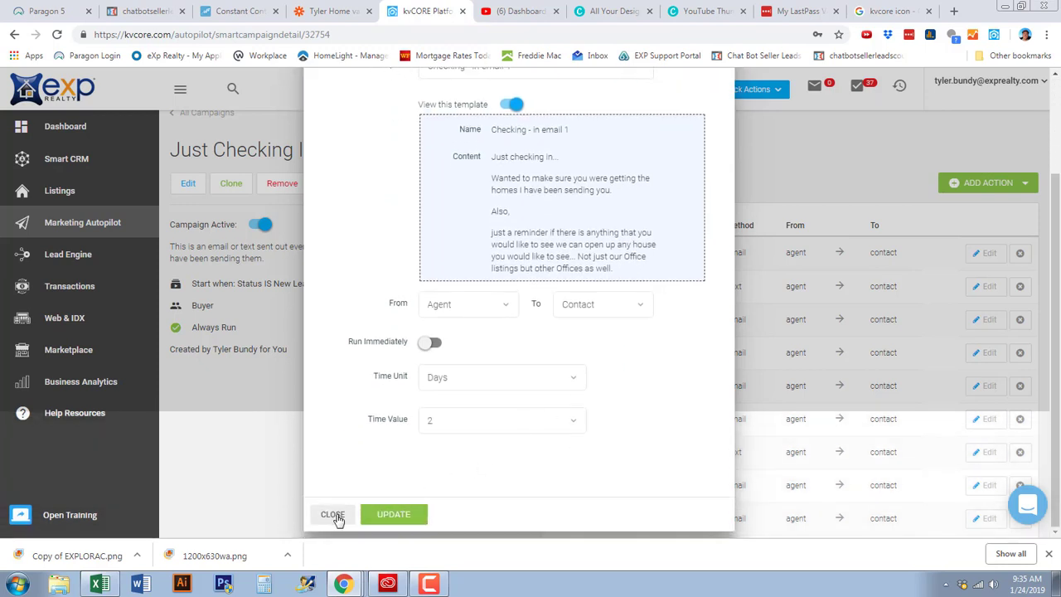
pyautogui.click(332, 514)
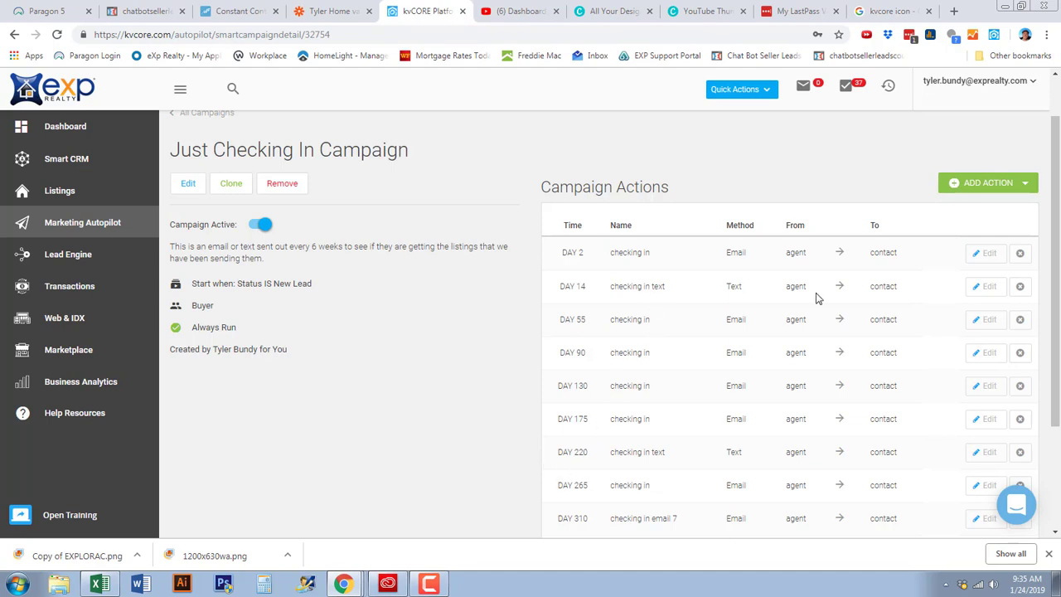
pyautogui.click(988, 286)
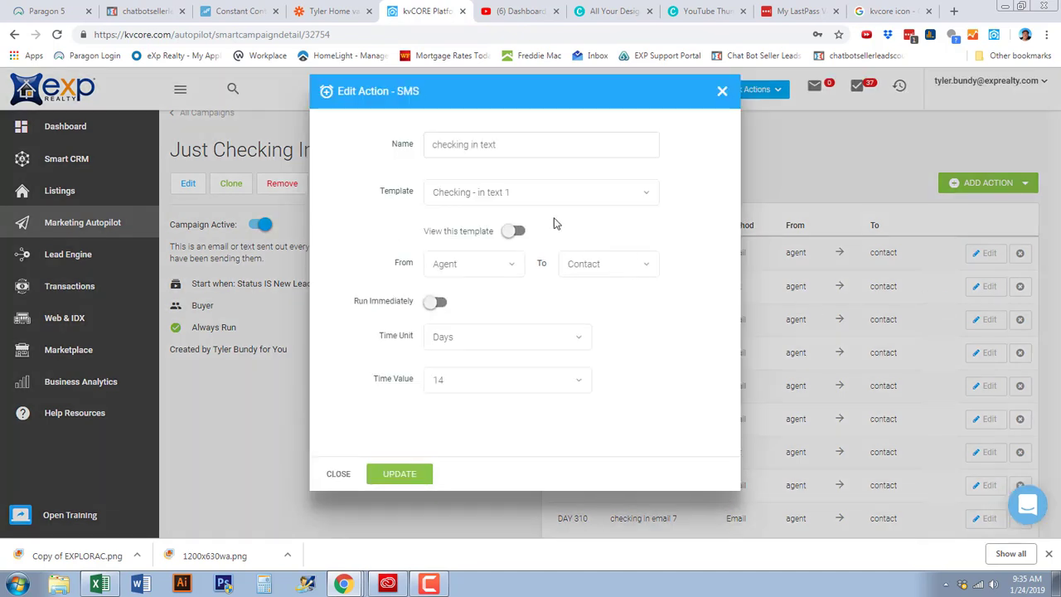
pyautogui.click(513, 231)
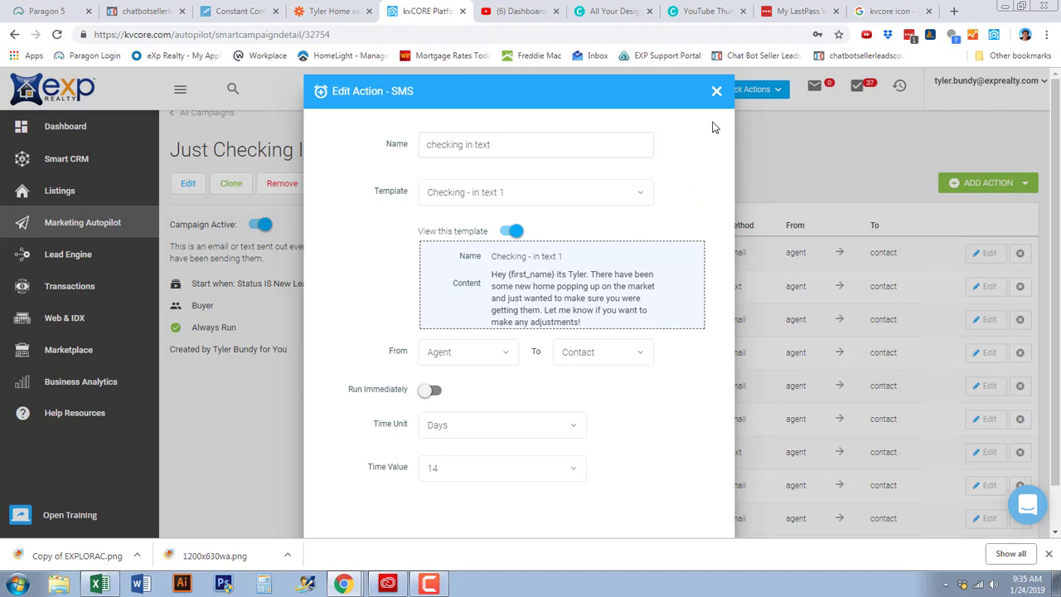
pyautogui.click(716, 91)
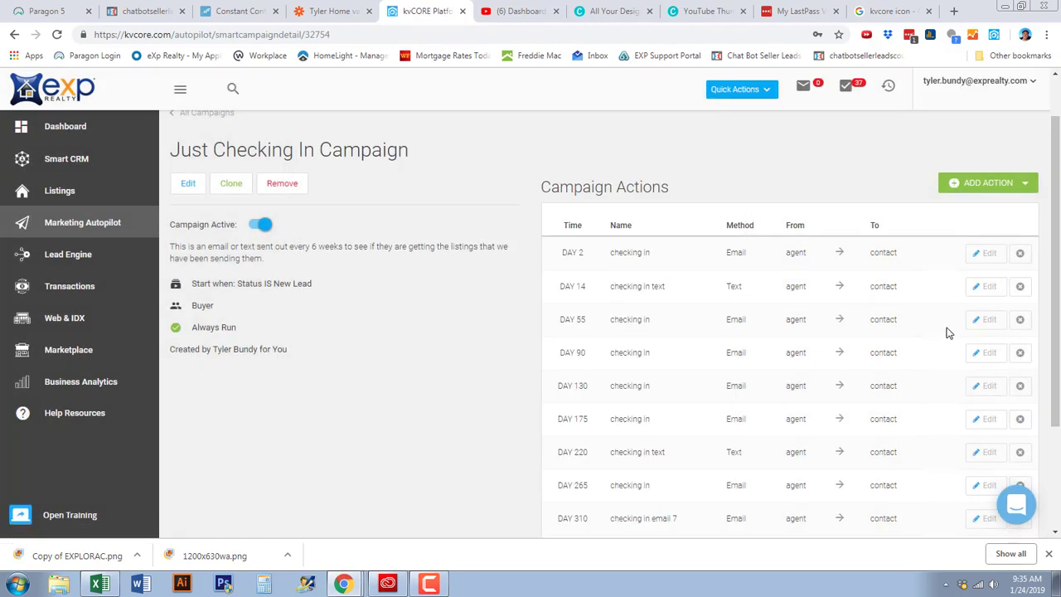
# - View the message templates of the Day 55 and Day 90 emails, closing each action without updating
pyautogui.click(989, 323)
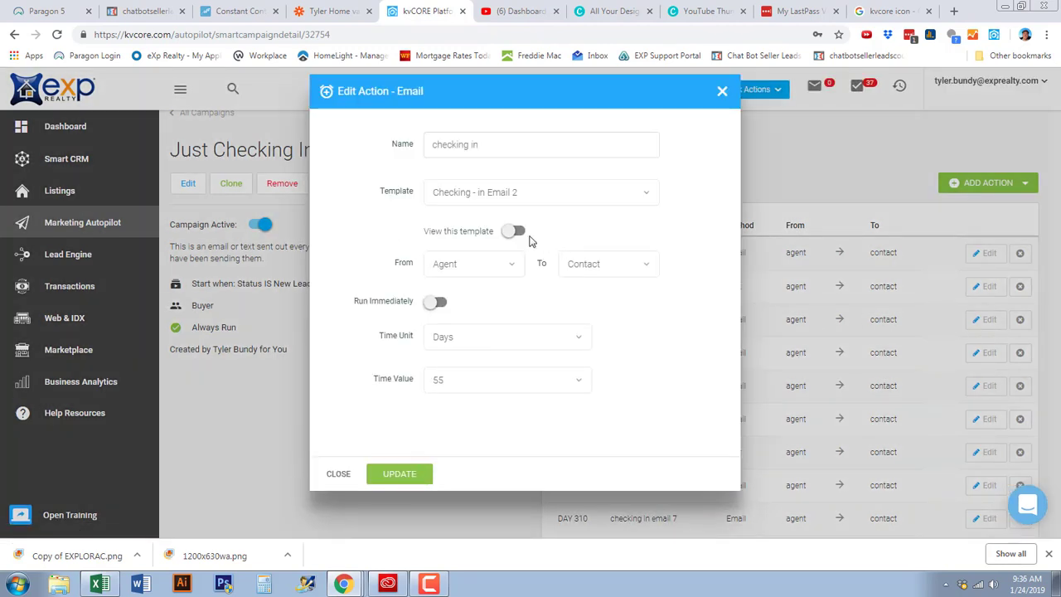
pyautogui.click(513, 232)
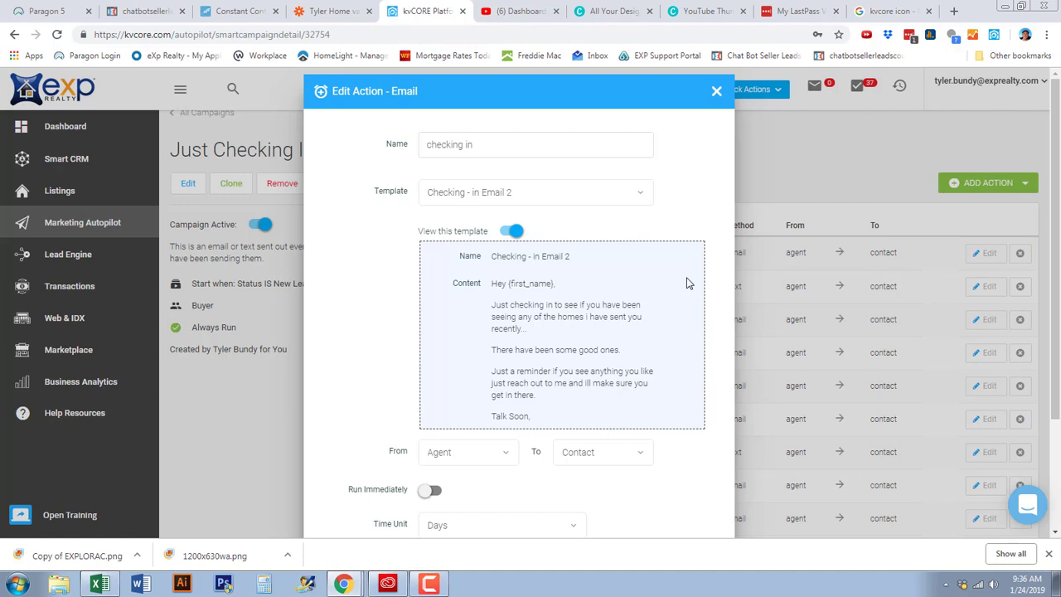
pyautogui.click(716, 91)
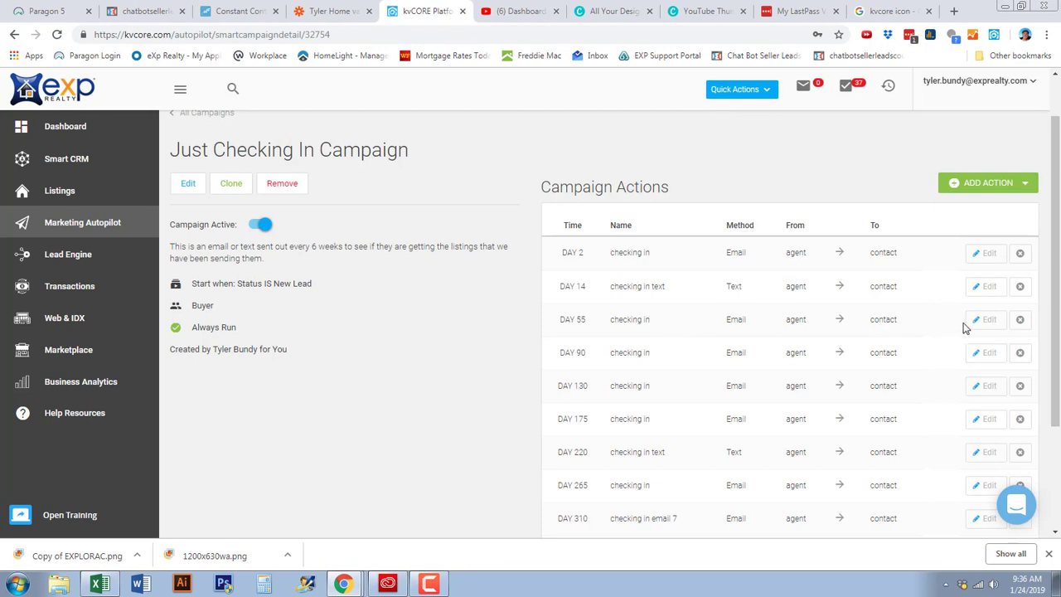
pyautogui.click(986, 354)
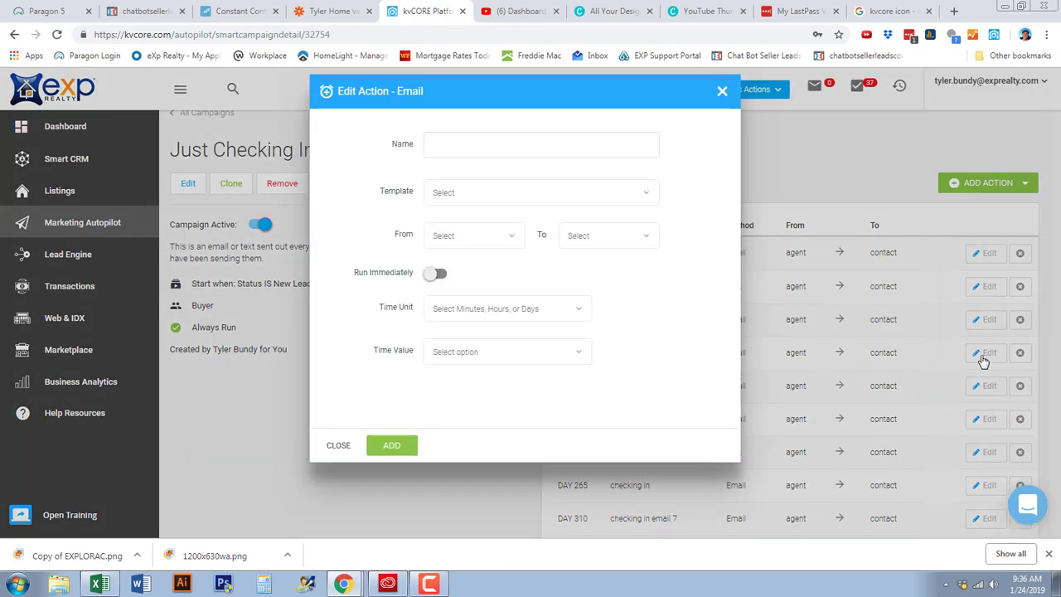
pyautogui.click(511, 232)
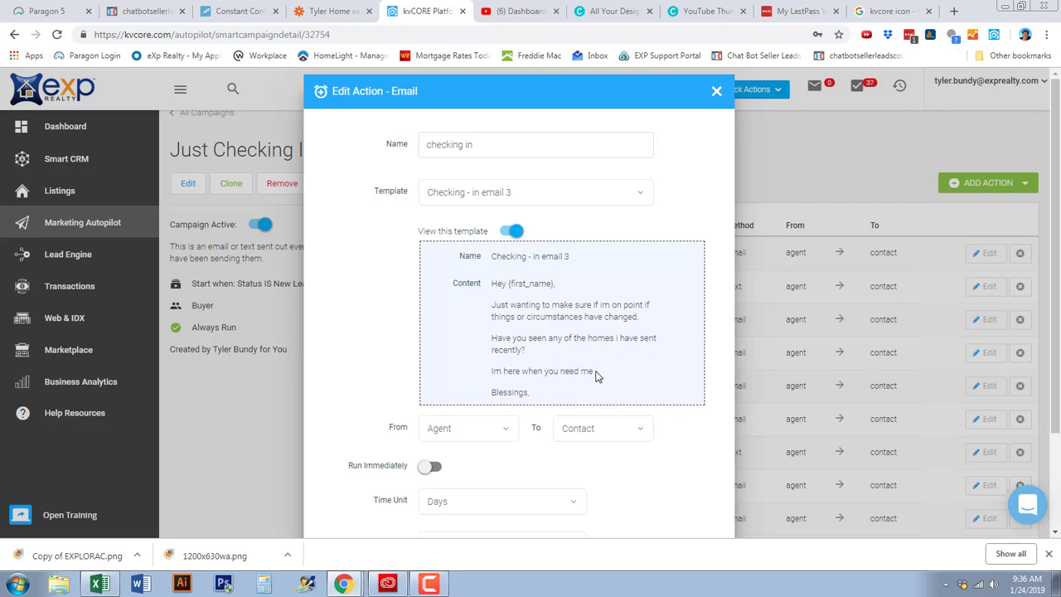
pyautogui.click(717, 91)
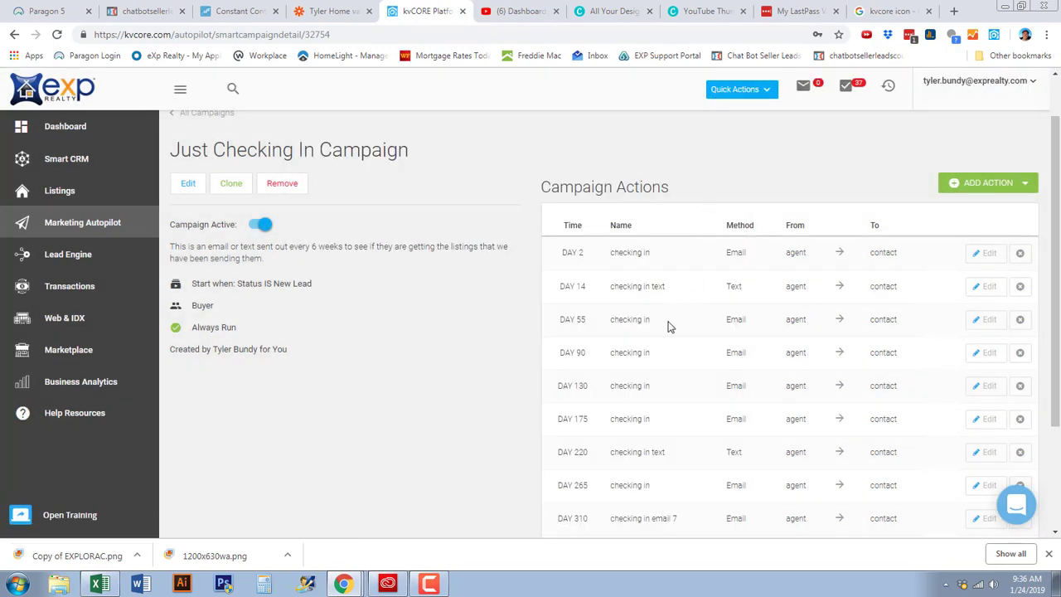
# - View the message templates of the Day 130 email and the Day 220 text, and look over the remaining campaign actions
pyautogui.click(984, 395)
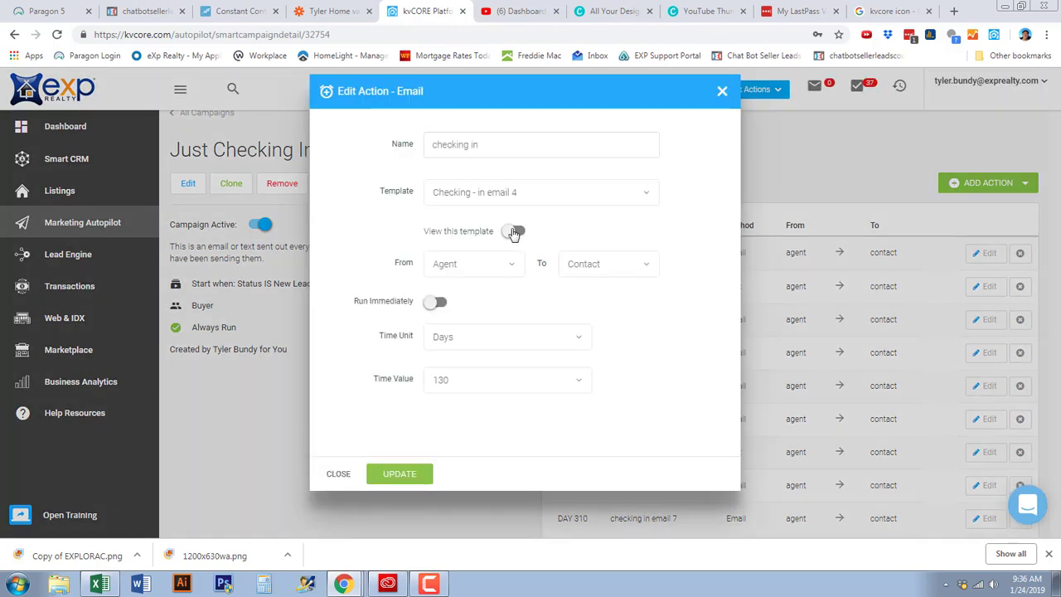
pyautogui.click(514, 230)
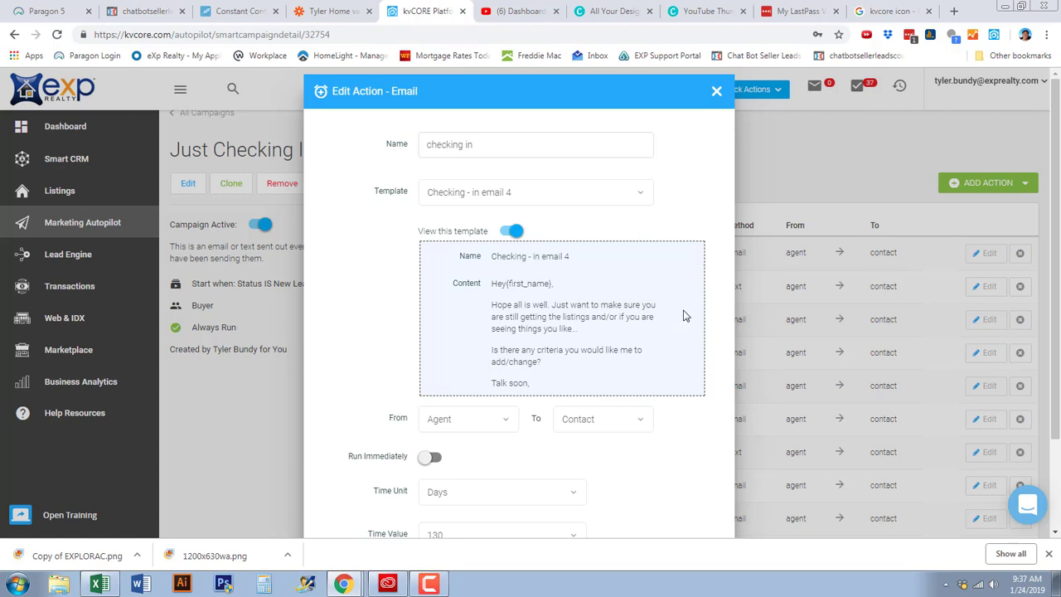
pyautogui.click(717, 93)
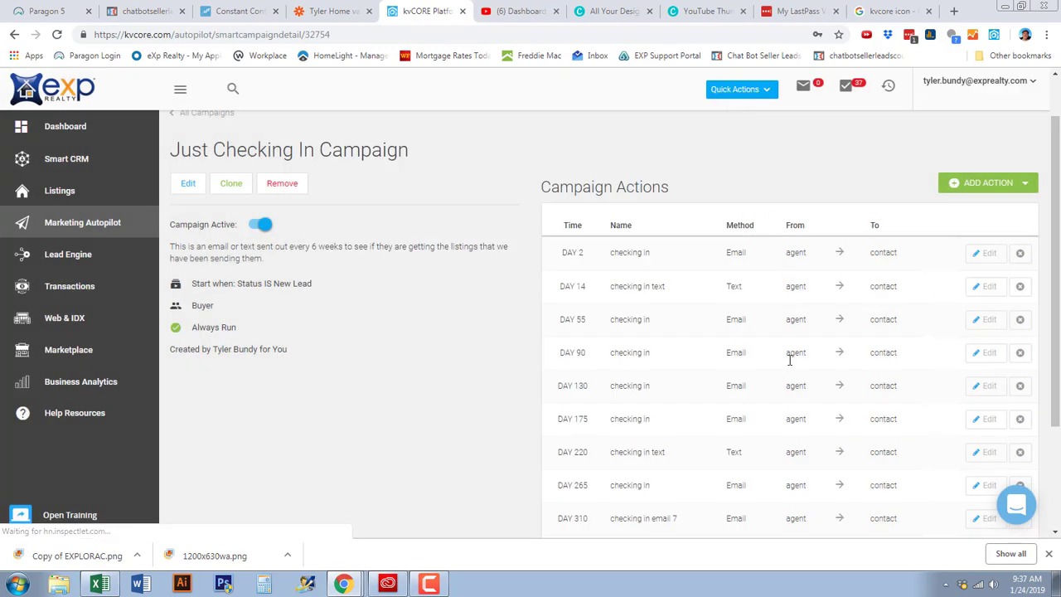
pyautogui.click(987, 453)
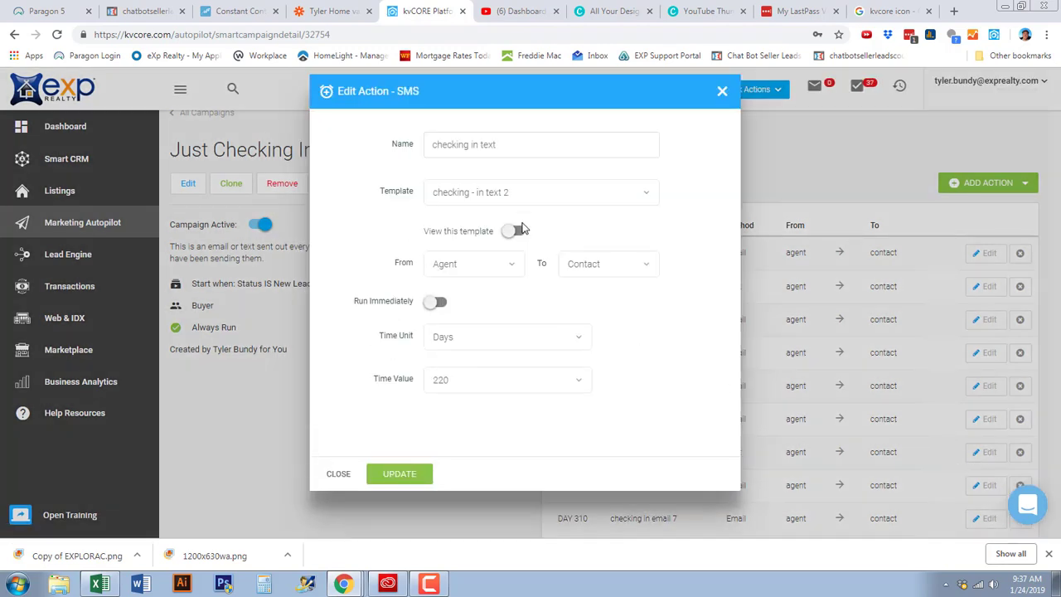
pyautogui.click(515, 232)
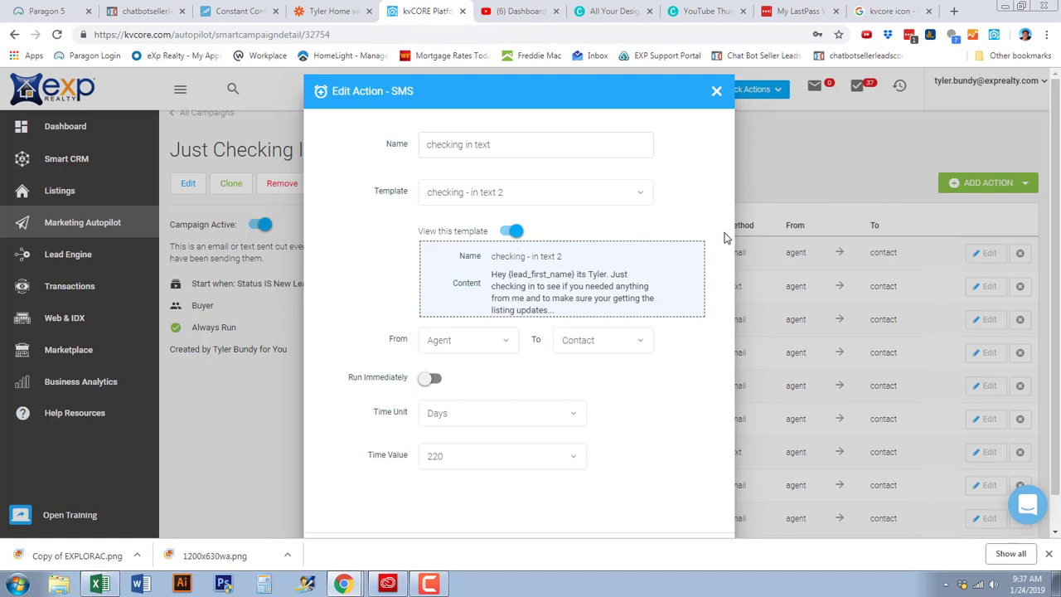
pyautogui.click(717, 92)
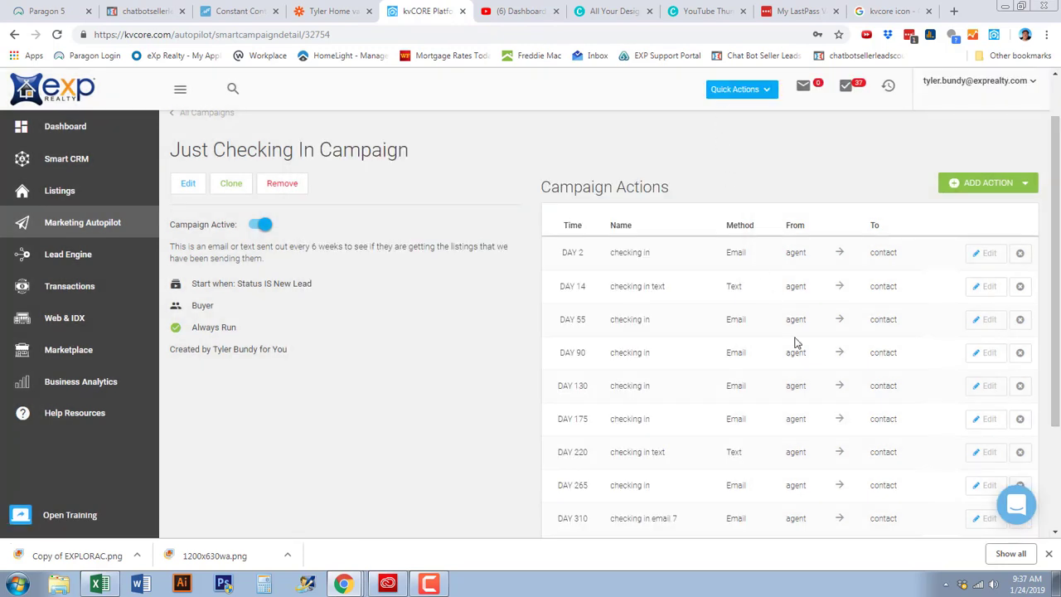
pyautogui.scroll(-1, 874, 380)
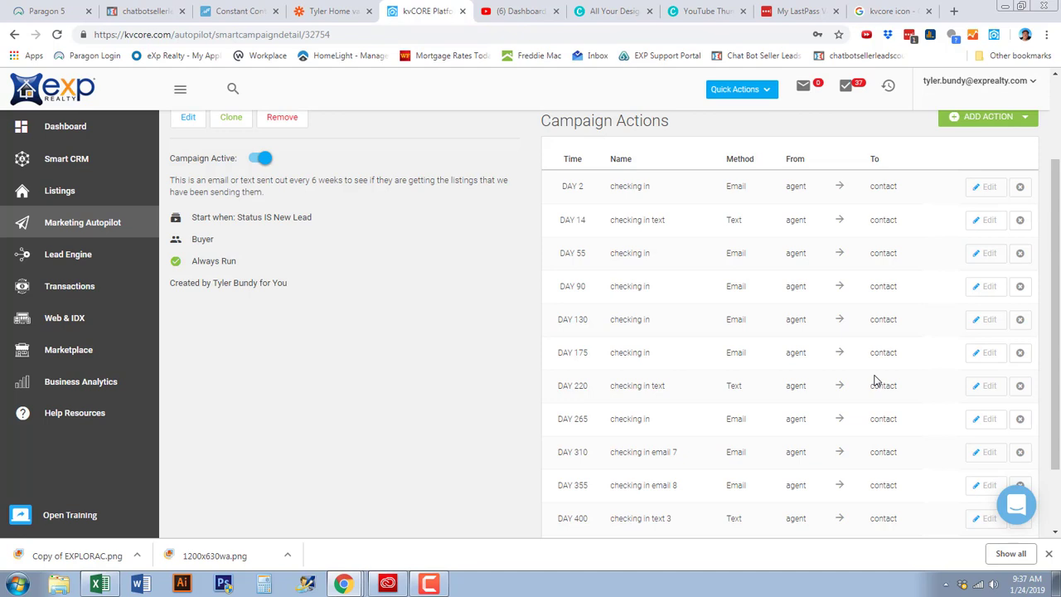
pyautogui.scroll(-1, 879, 378)
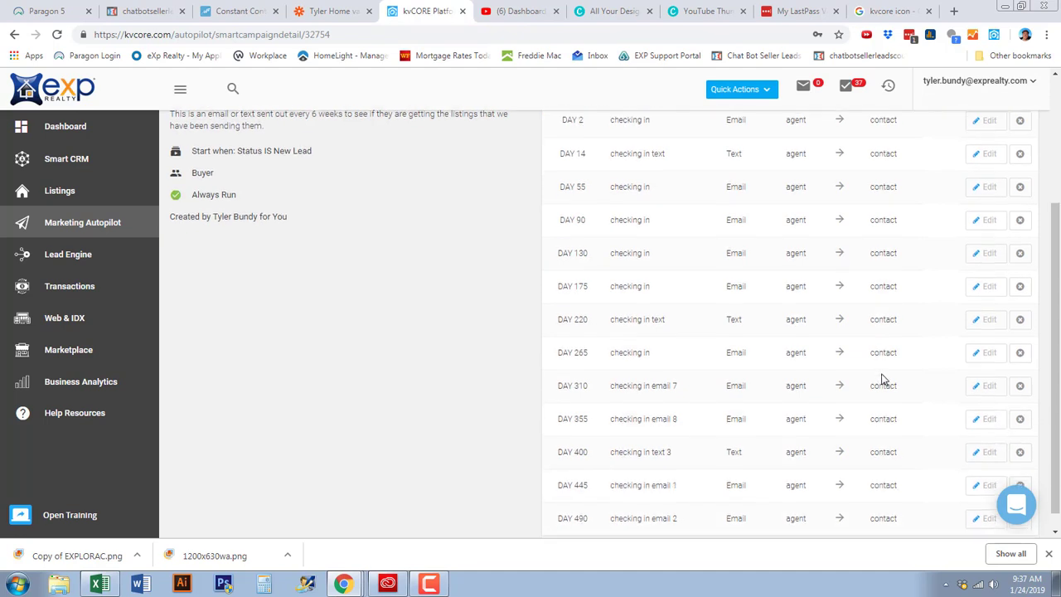
# - View the message templates of the Day 355 email and the Day 400 text, closing each action without updating
pyautogui.click(987, 420)
pyautogui.click(514, 231)
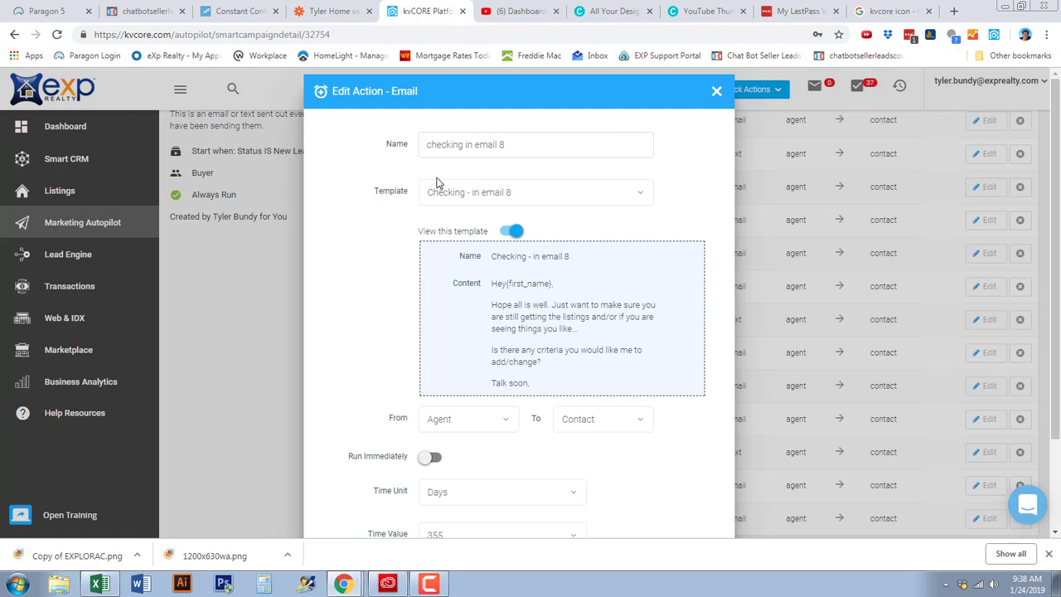
pyautogui.scroll(-1, 454, 249)
pyautogui.scroll(-2, 454, 248)
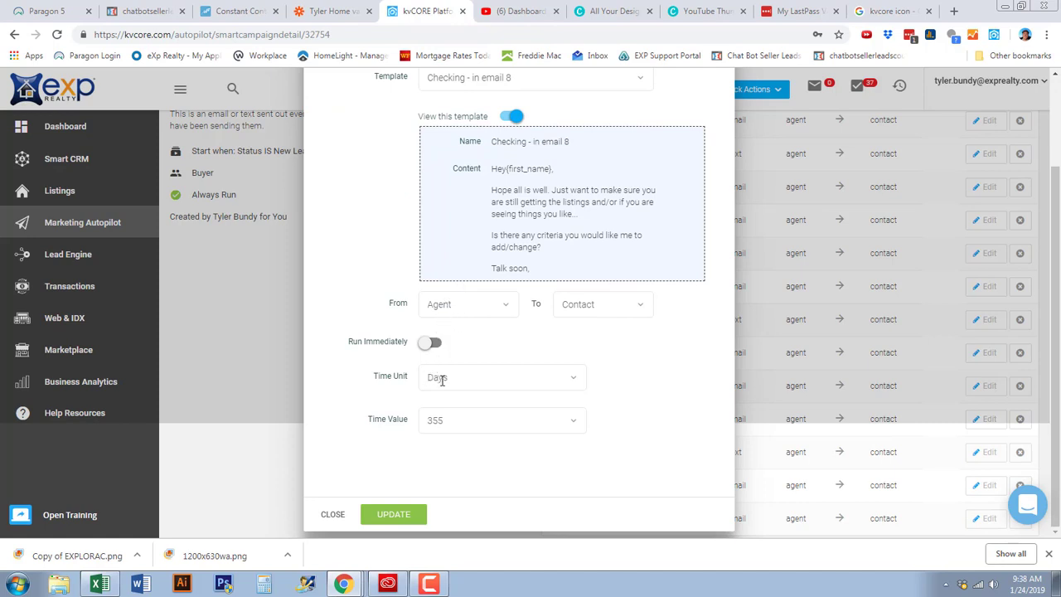
pyautogui.click(332, 514)
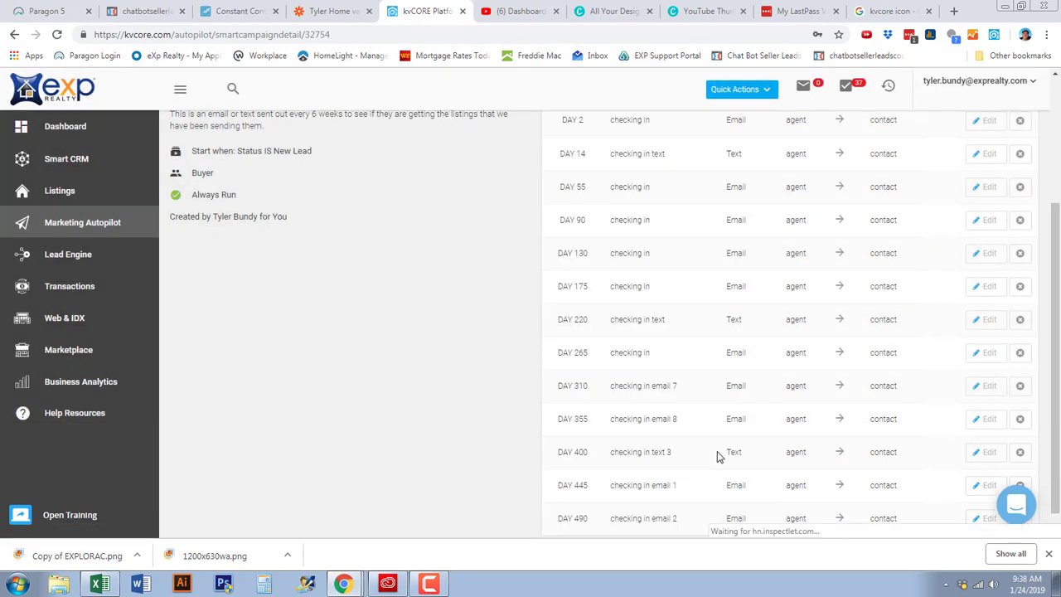
pyautogui.click(976, 454)
pyautogui.click(511, 231)
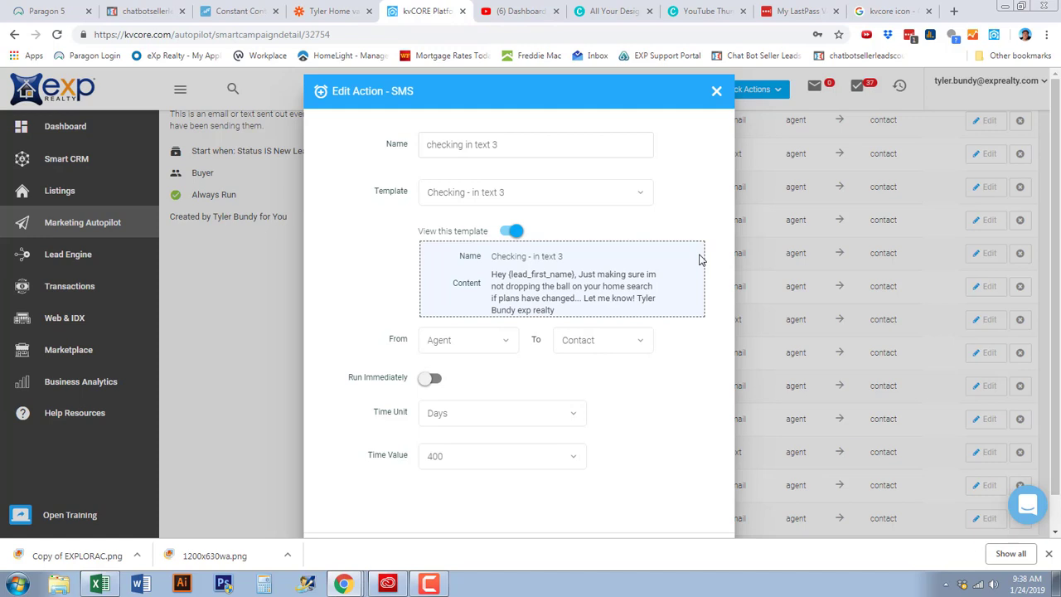
pyautogui.click(716, 91)
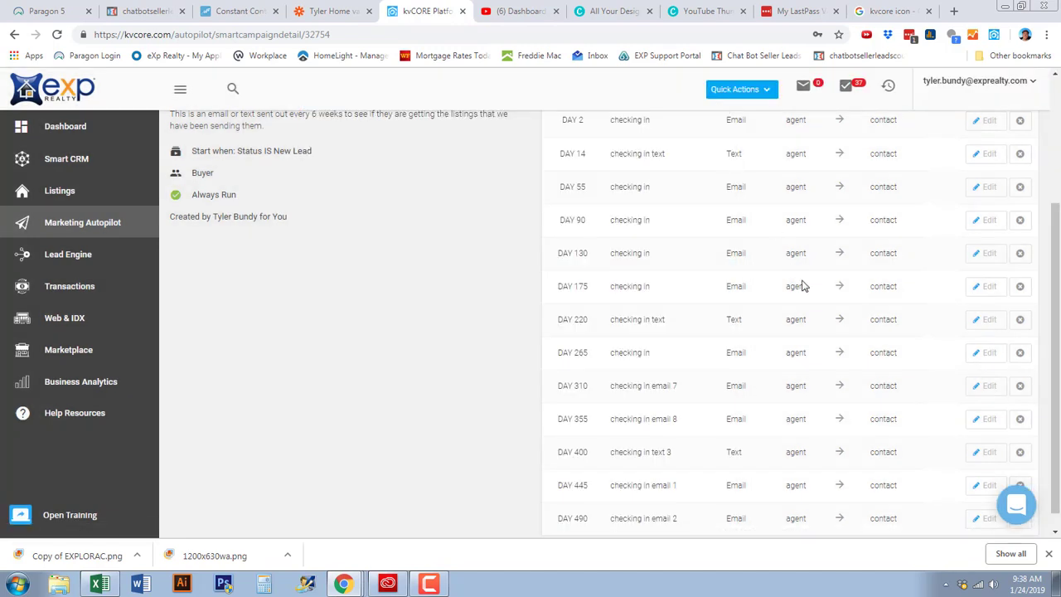
# - Open the marketing autopilot templates and look over the list of email templates
pyautogui.scroll(3, 838, 311)
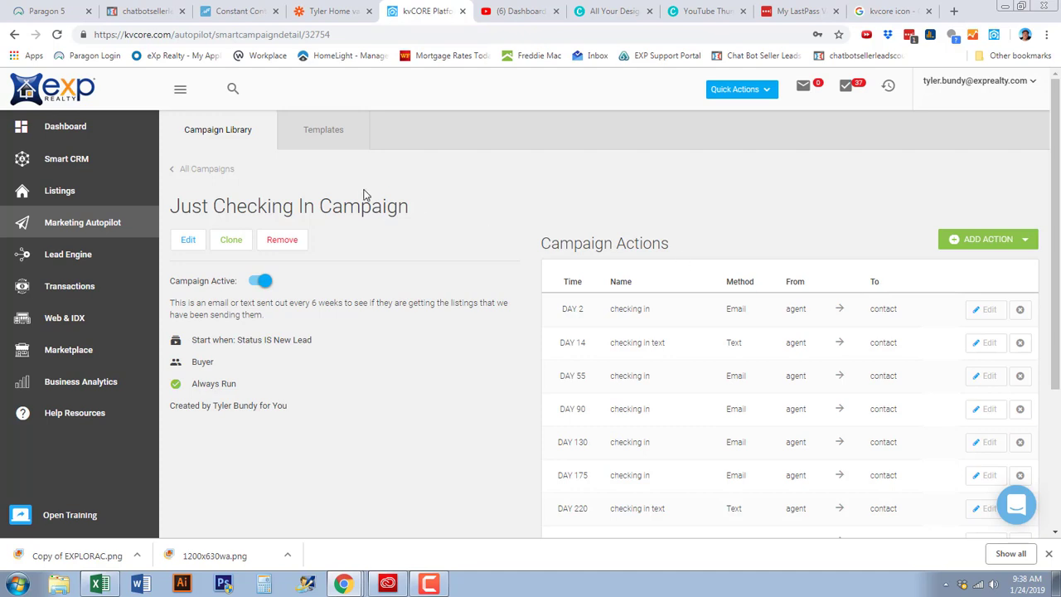
pyautogui.click(316, 131)
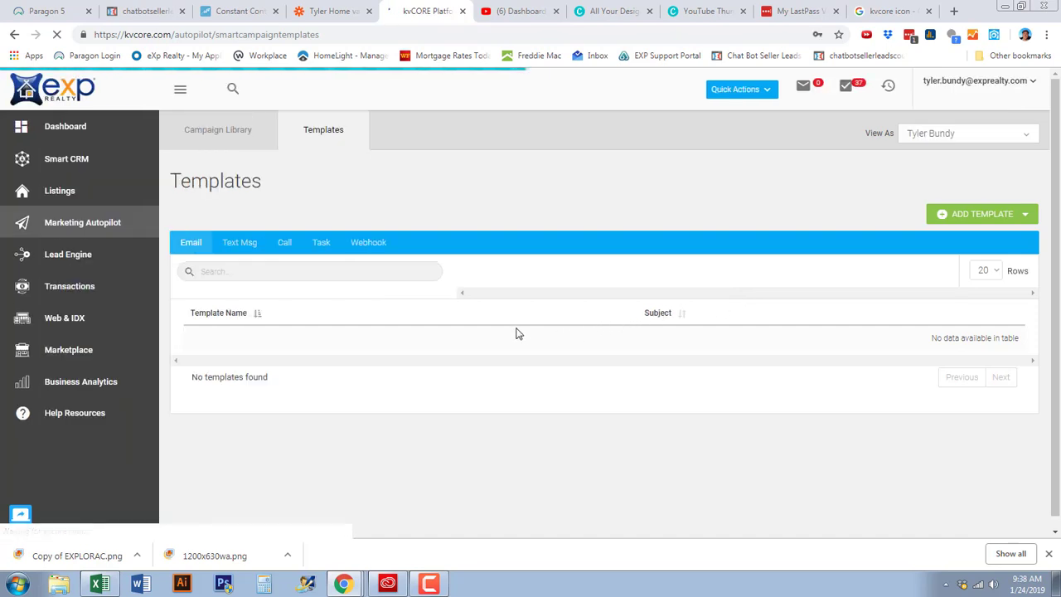
pyautogui.scroll(-2, 390, 397)
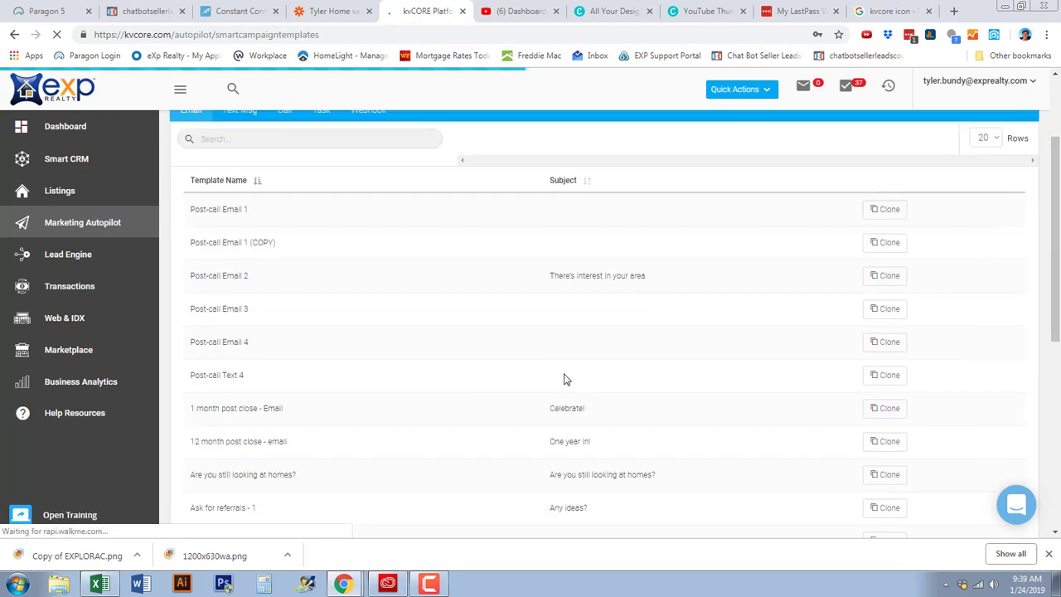
pyautogui.scroll(1, 565, 373)
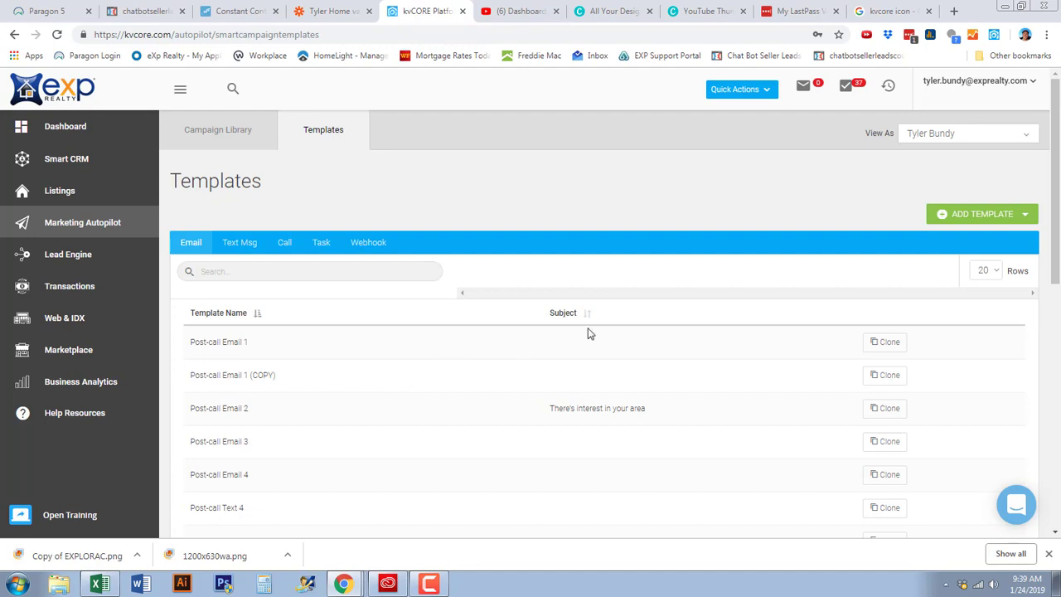
# - Start a new email template named "checkin email 1" with the subject "check in with you... YES!!!"
pyautogui.click(988, 222)
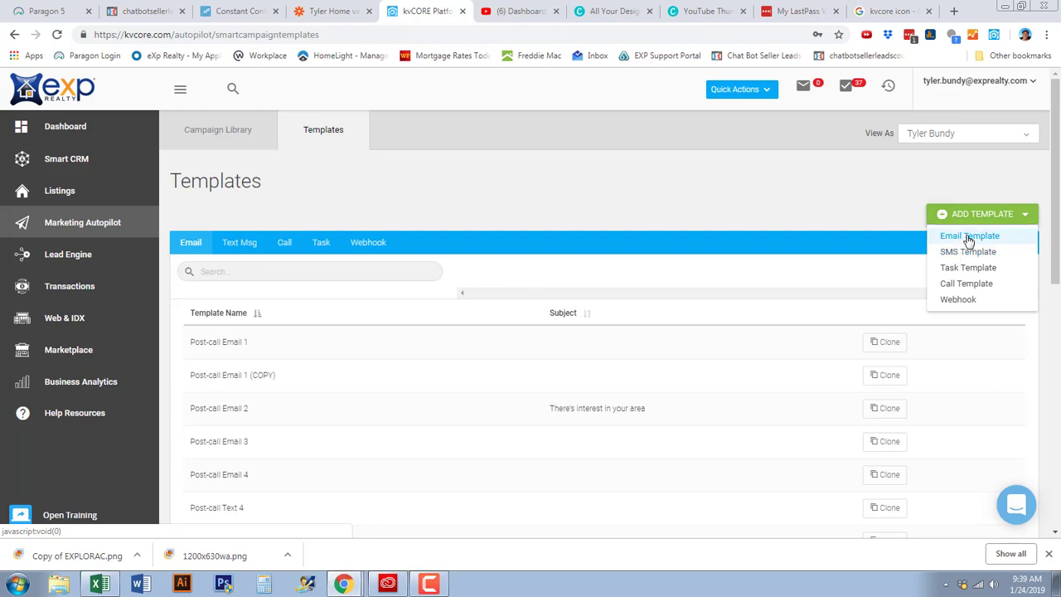
pyautogui.click(967, 236)
pyautogui.click(477, 143)
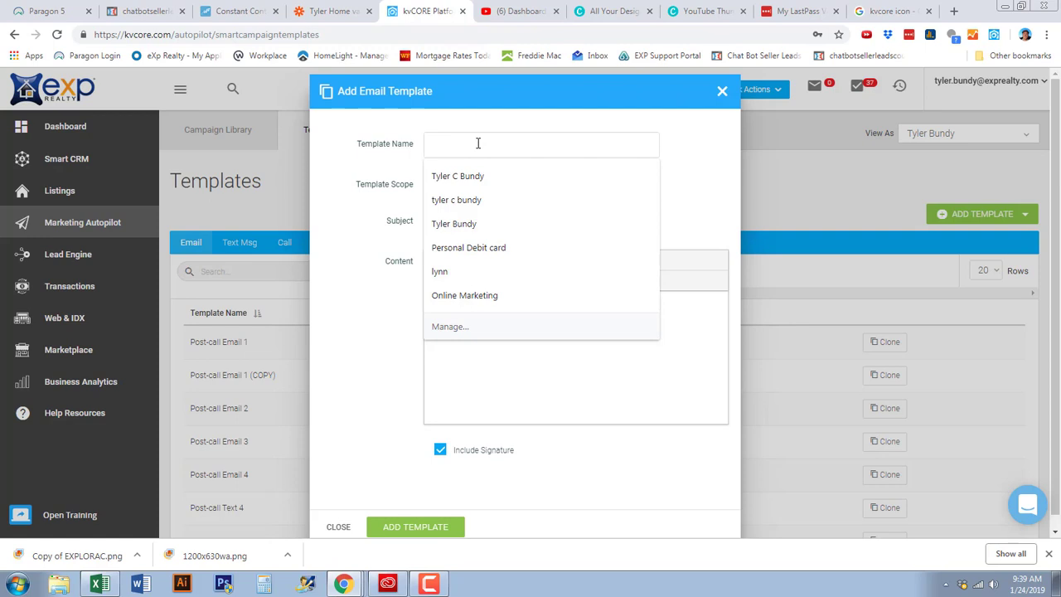
pyautogui.write('checkin')
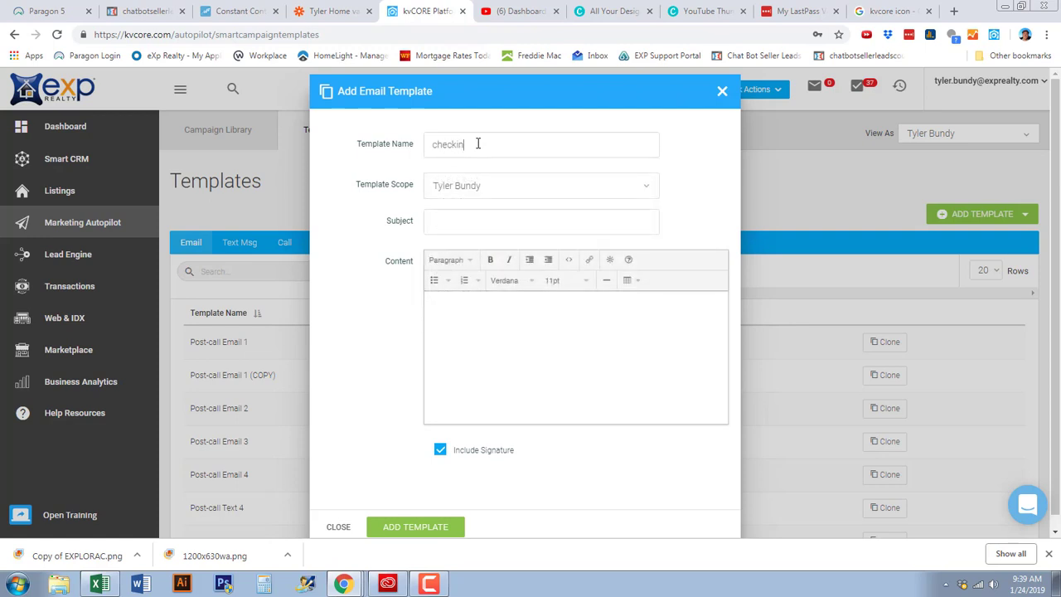
pyautogui.write(' email 1')
pyautogui.click(509, 222)
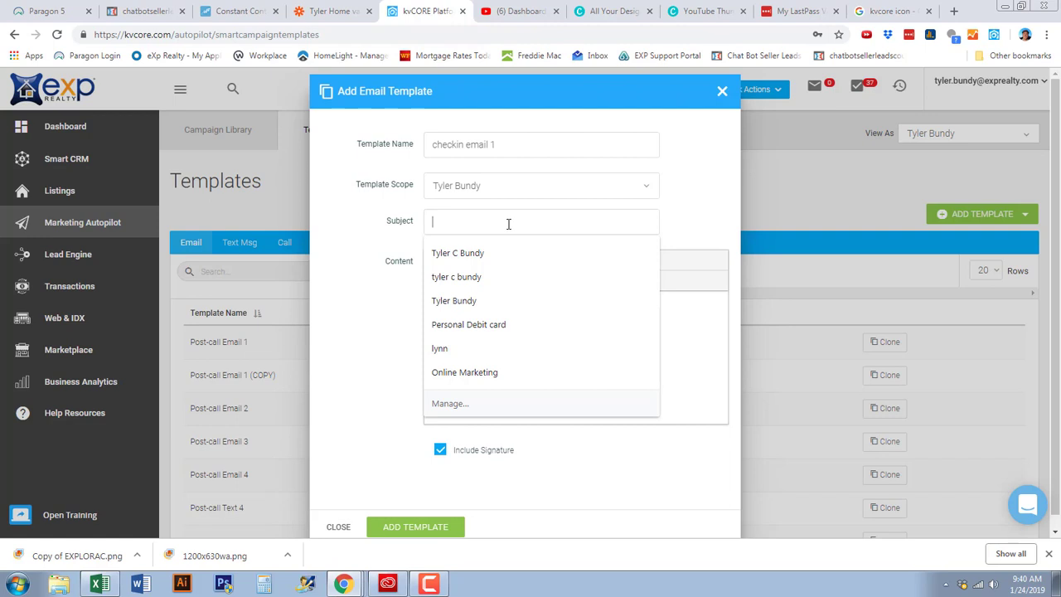
pyautogui.write('ch')
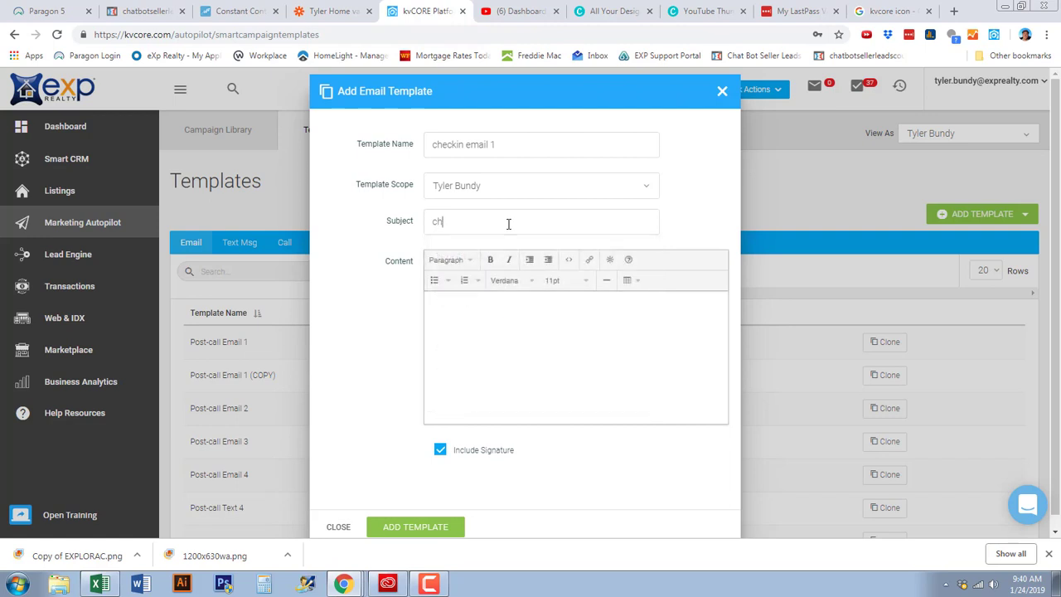
pyautogui.write('eck in with you... YES!!!')
# - Enter an opening brace in the email content and view the content's source code, cancelling without changes
pyautogui.click(534, 319)
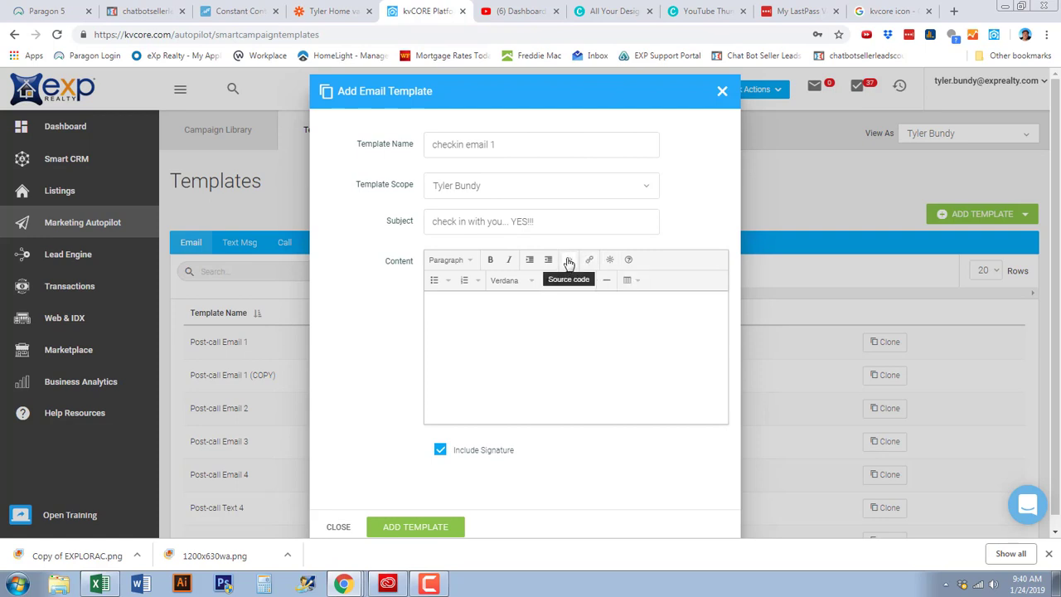
pyautogui.write('[')
pyautogui.write('{')
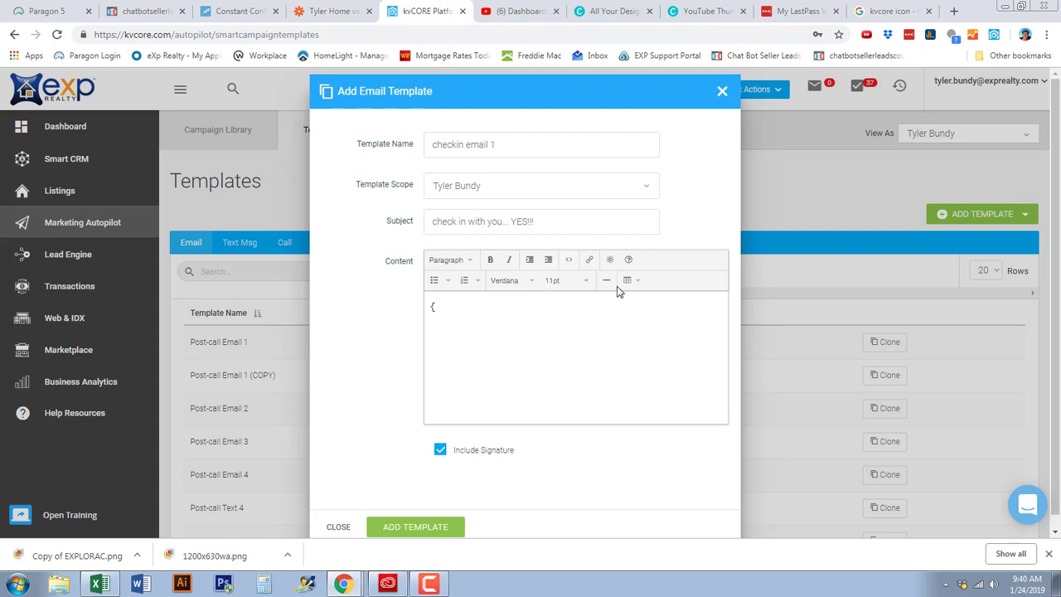
pyautogui.click(568, 263)
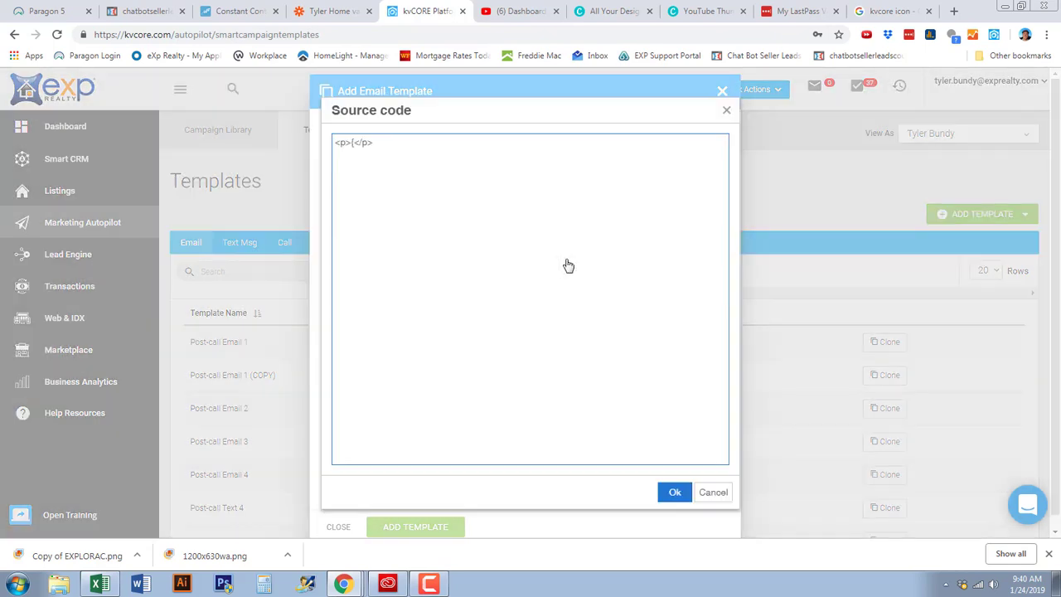
pyautogui.click(713, 492)
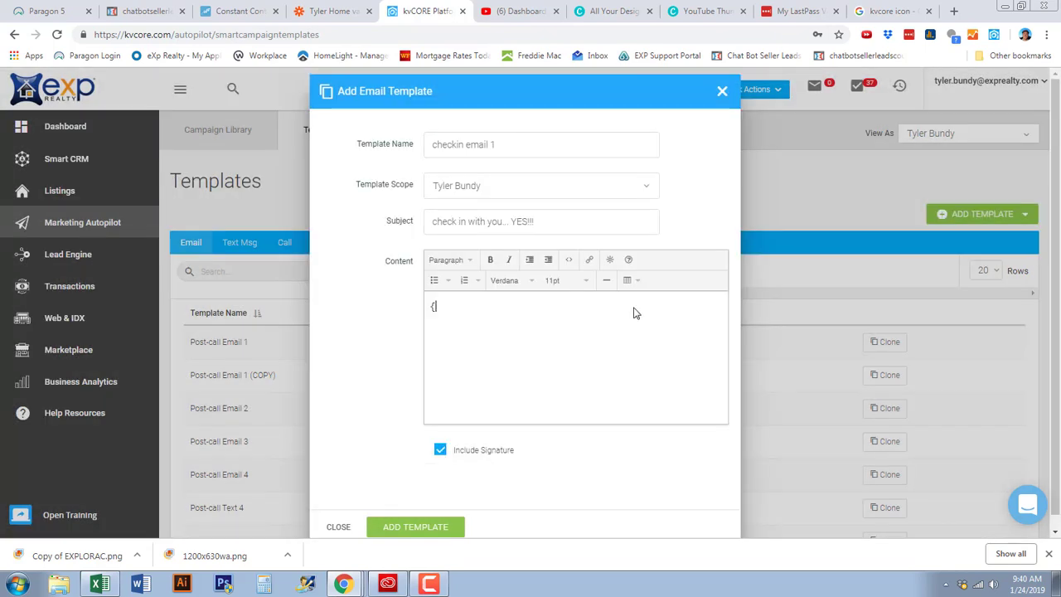
# - Insert the lead's {first_name} placeholder in the email content without the extra brace, and look over the agent placeholders
pyautogui.click(611, 261)
pyautogui.moveTo(634, 309)
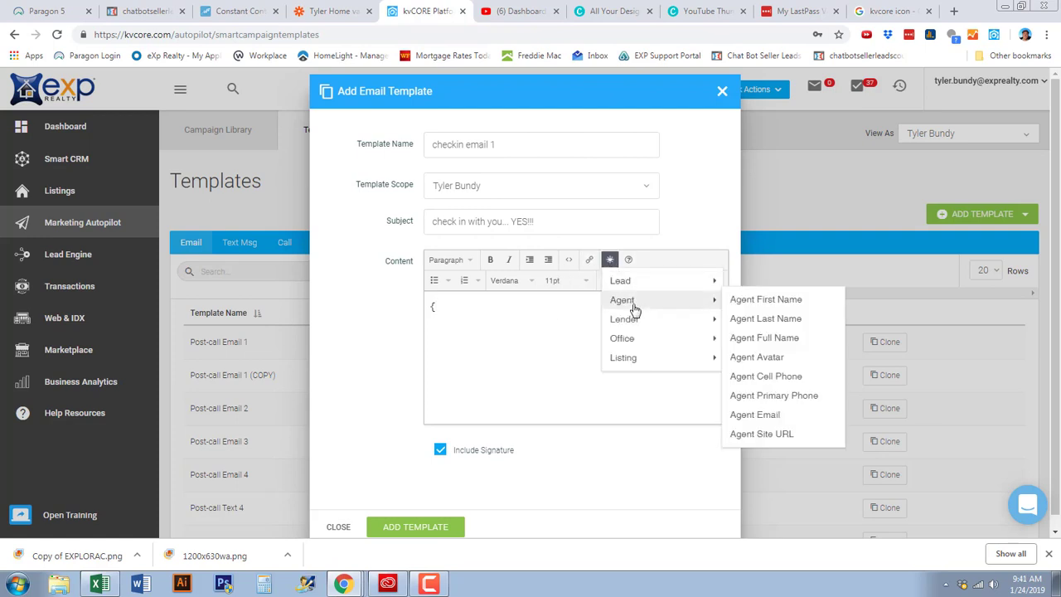
pyautogui.moveTo(697, 285)
pyautogui.click(773, 287)
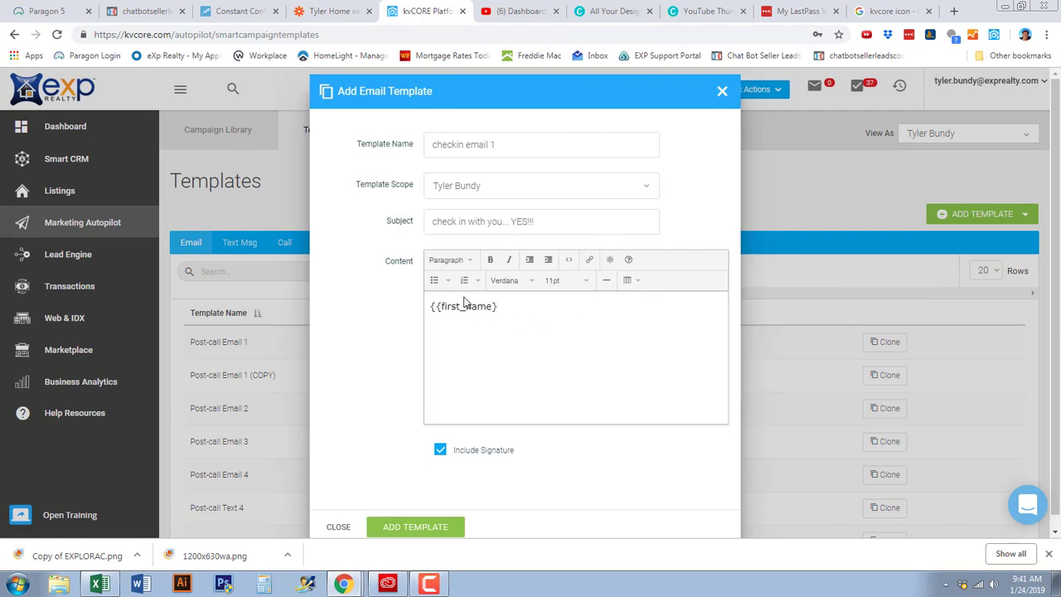
pyautogui.click(609, 262)
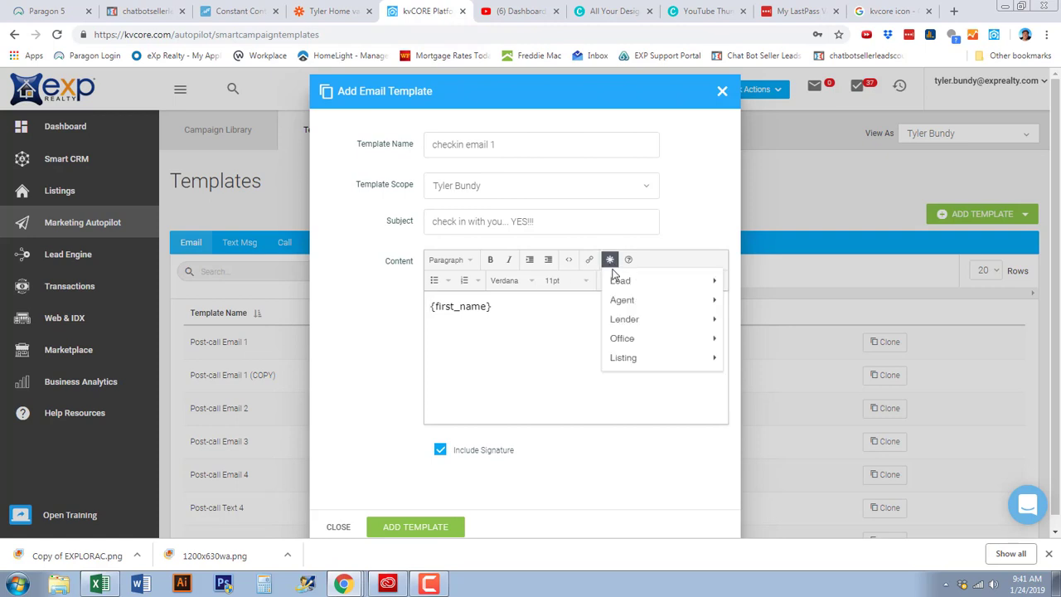
pyautogui.moveTo(635, 303)
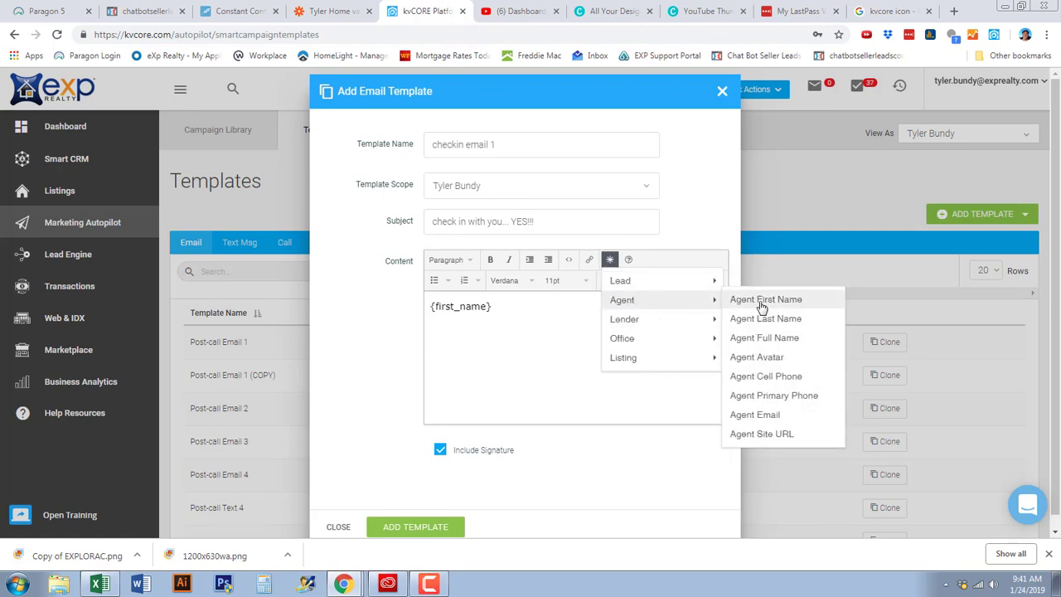
pyautogui.click(504, 307)
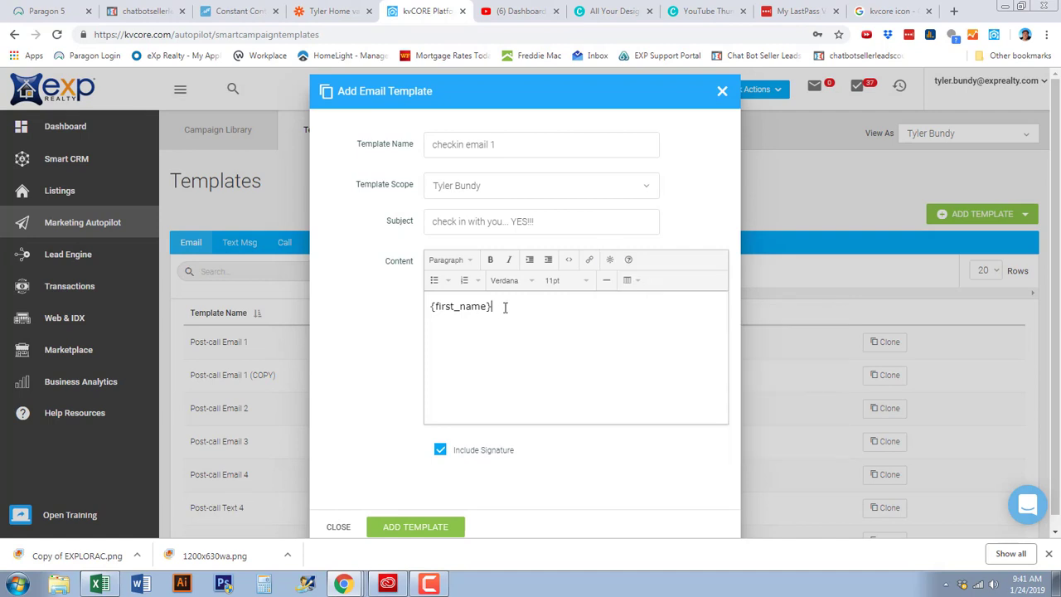
# - Write "Hey {first_name}," and "Just checking in to see if you have been getting my home search updates.", closing the template without adding it
pyautogui.click(431, 306)
pyautogui.write('Hey')
pyautogui.click(530, 304)
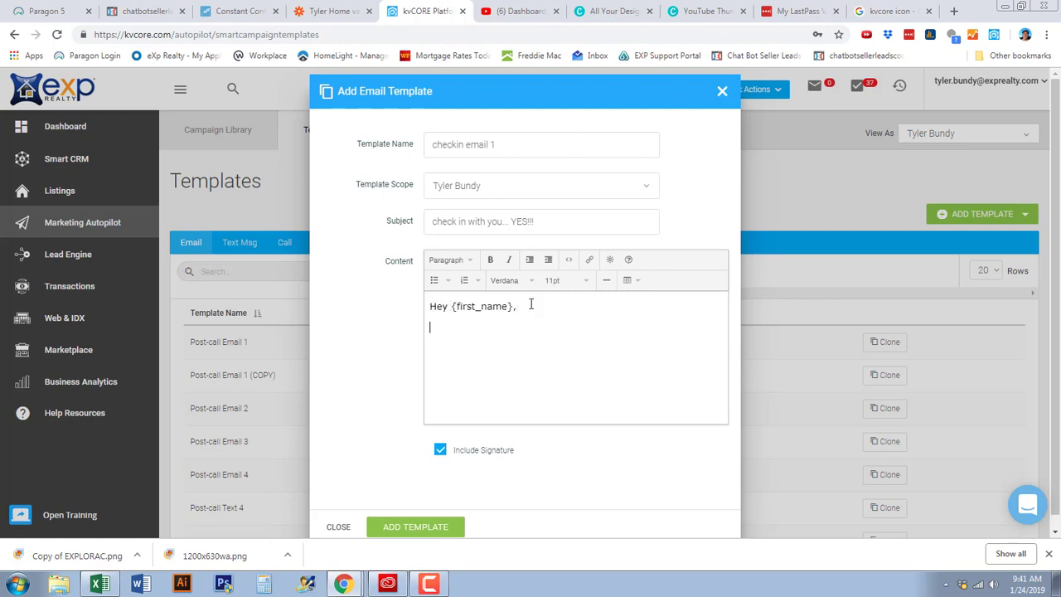
pyautogui.write('Just checking in to see if yo')
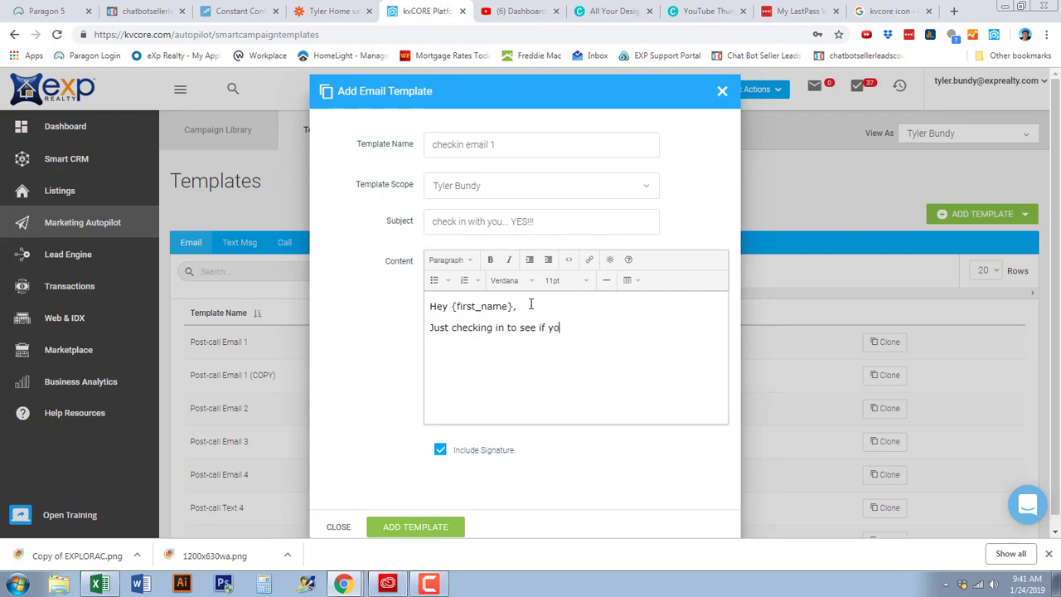
pyautogui.write('u have been getting my ')
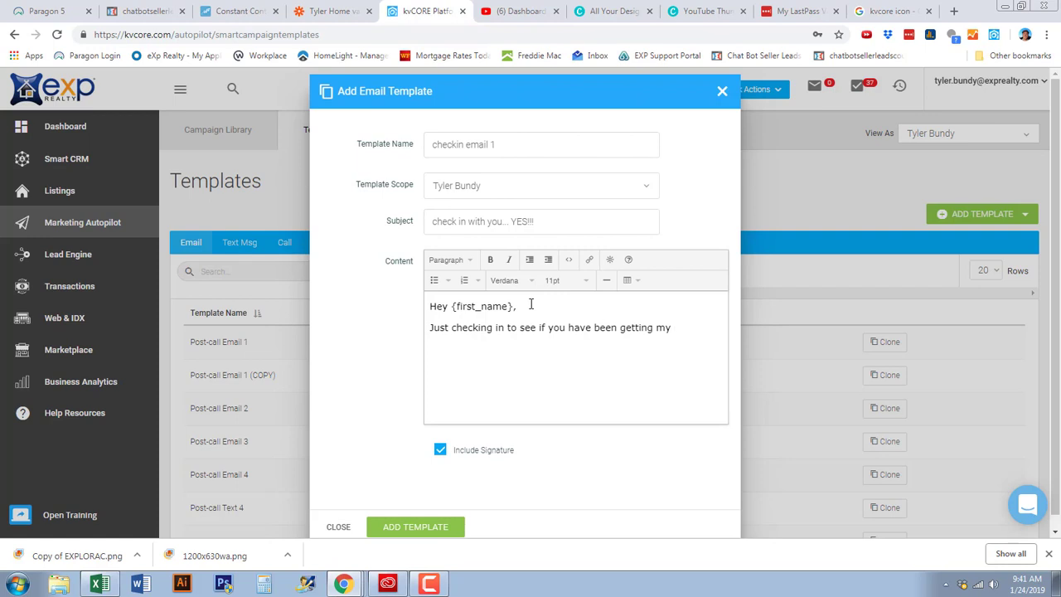
pyautogui.write('home search updates.')
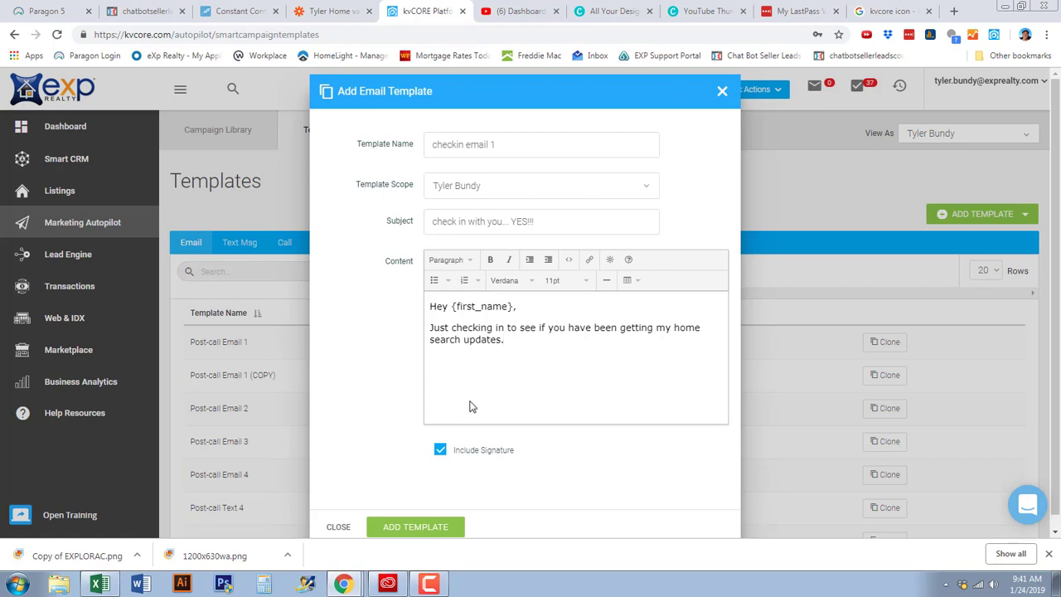
pyautogui.scroll(-1, 469, 406)
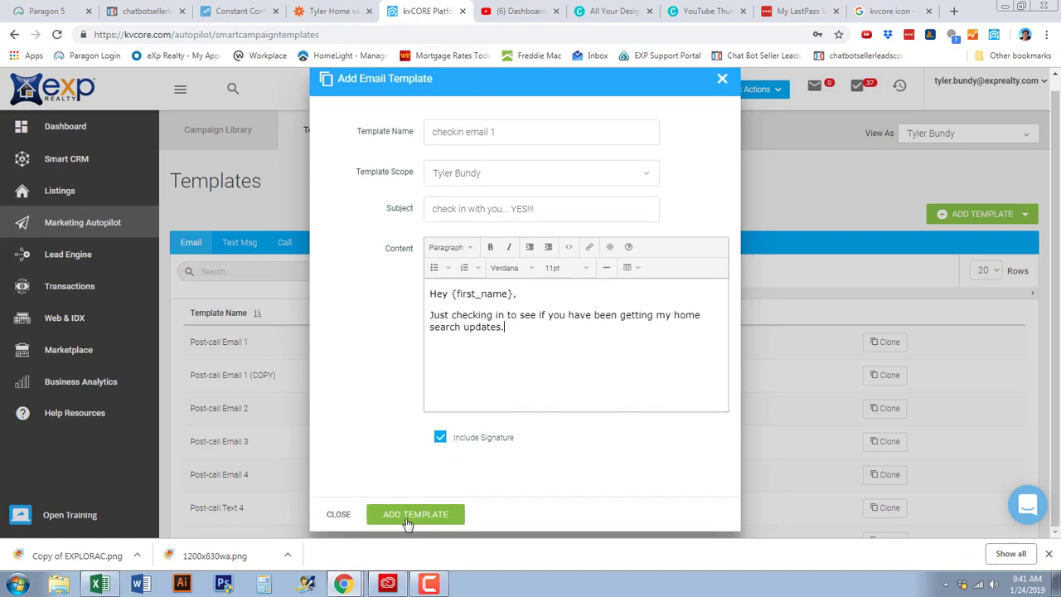
pyautogui.click(342, 515)
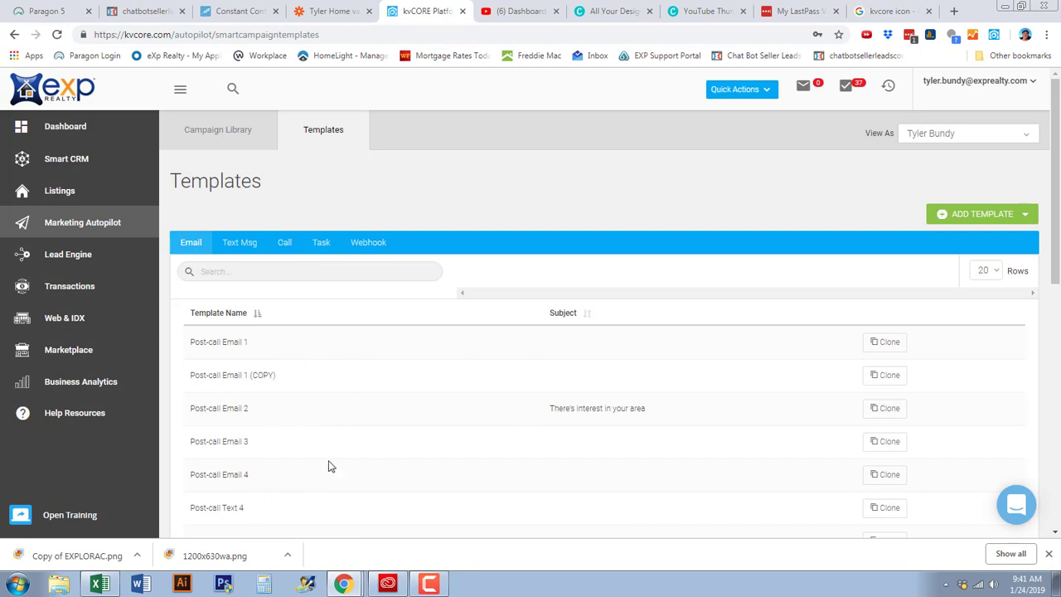
# - Return to the campaign library and start a new campaign triggered when the lead is new, cancelling it without saving
pyautogui.click(218, 135)
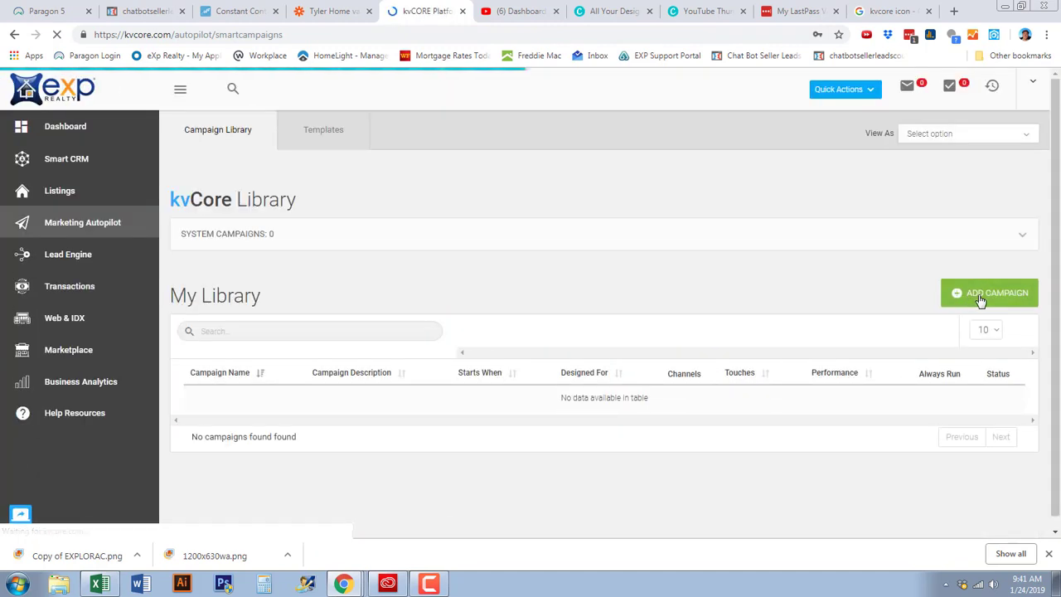
pyautogui.click(978, 300)
pyautogui.click(369, 239)
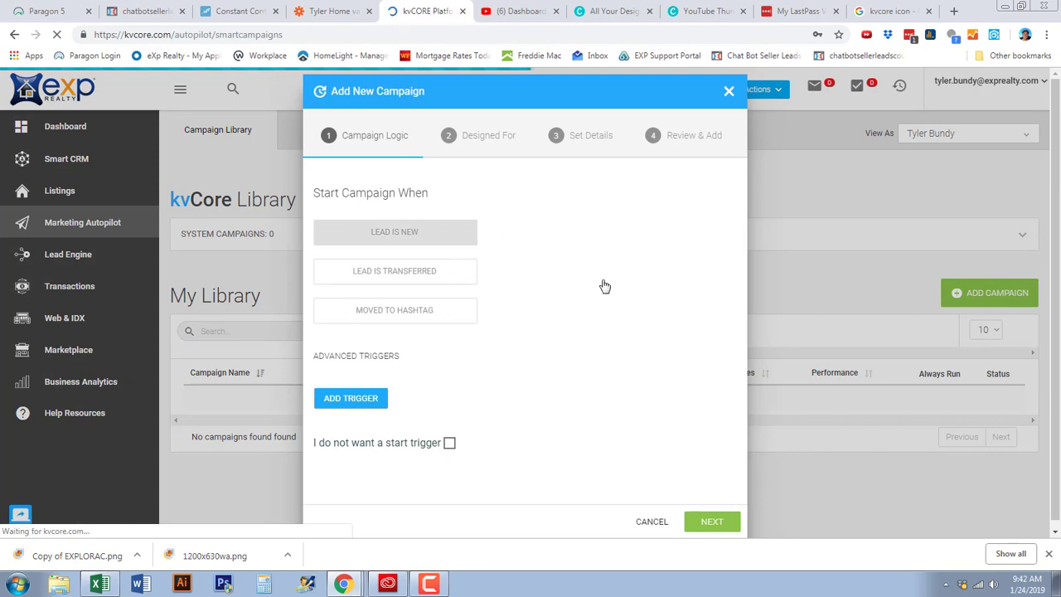
pyautogui.click(653, 518)
pyautogui.click(501, 386)
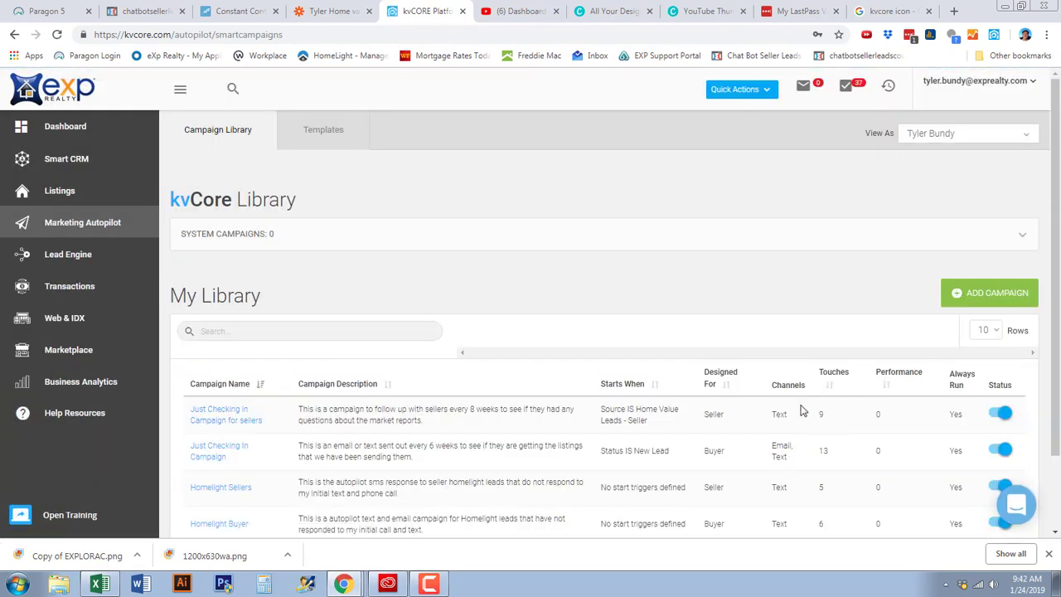
# - Open the Just Checking in Campaign for sellers and start a new email action named "checking"
pyautogui.click(222, 414)
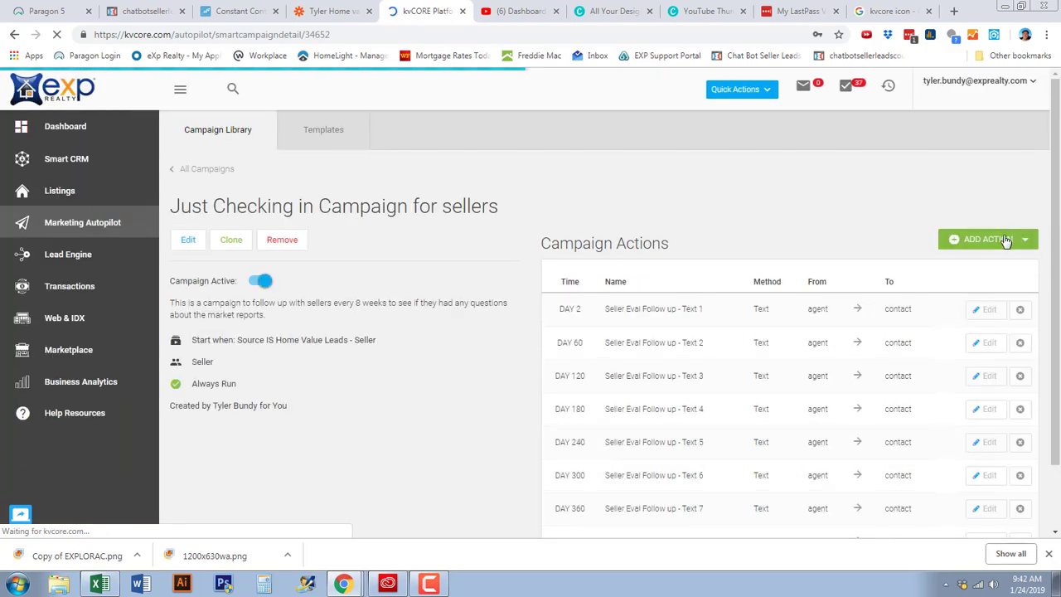
pyautogui.click(1004, 239)
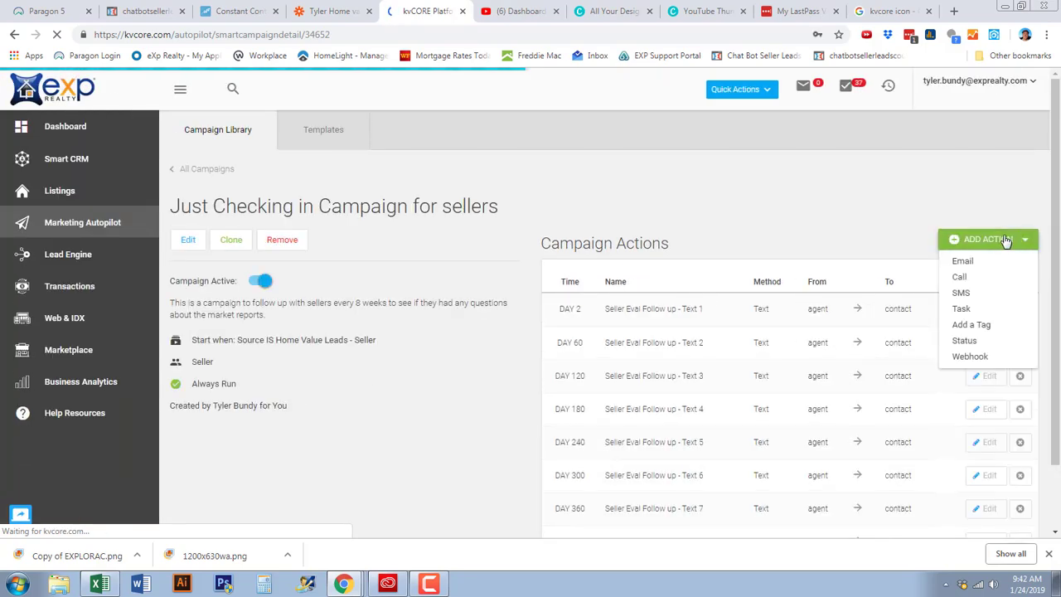
pyautogui.click(964, 263)
pyautogui.click(446, 142)
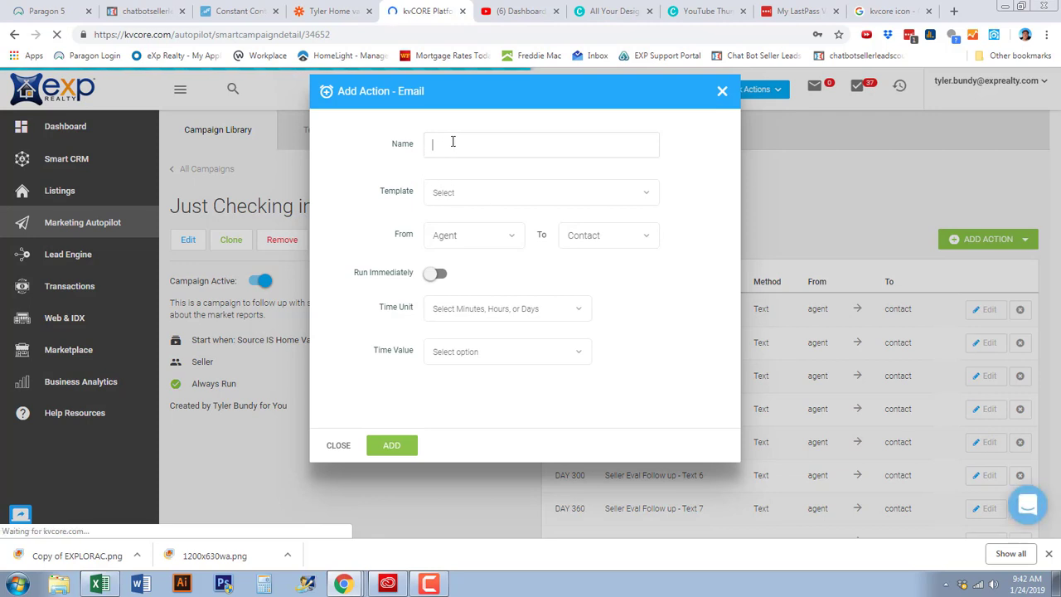
pyautogui.write('checking')
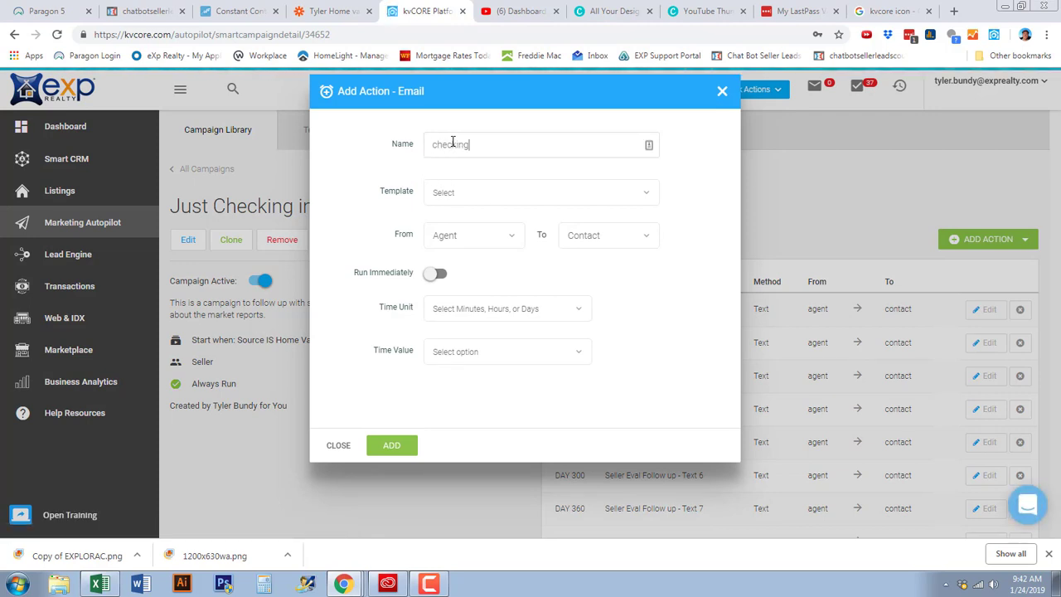
# - Search the email action's templates for "check" and look through the matches, closing the action without adding it
pyautogui.click(476, 189)
pyautogui.write('check')
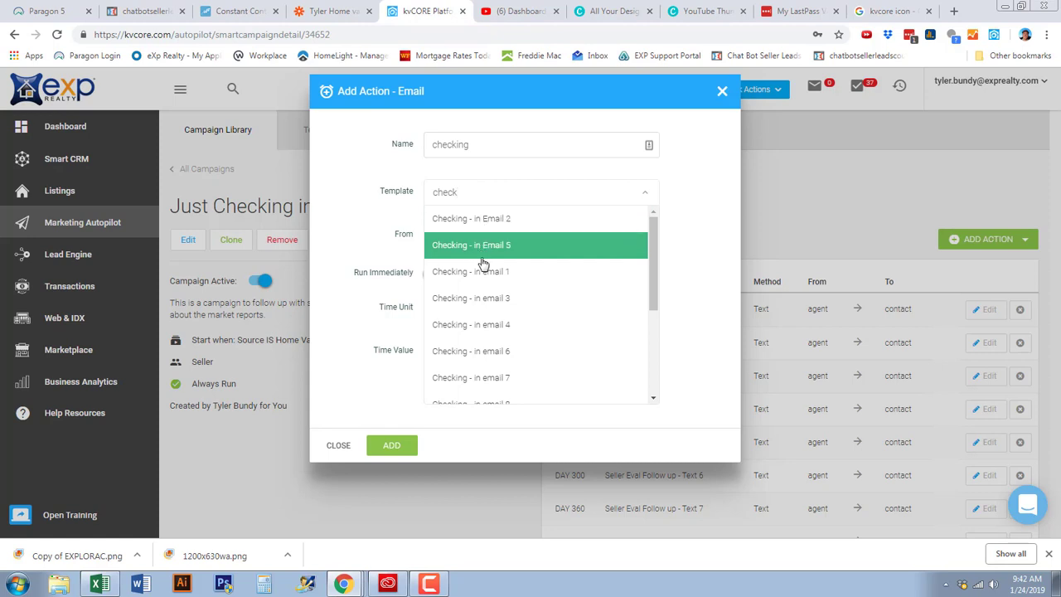
pyautogui.scroll(-1, 502, 248)
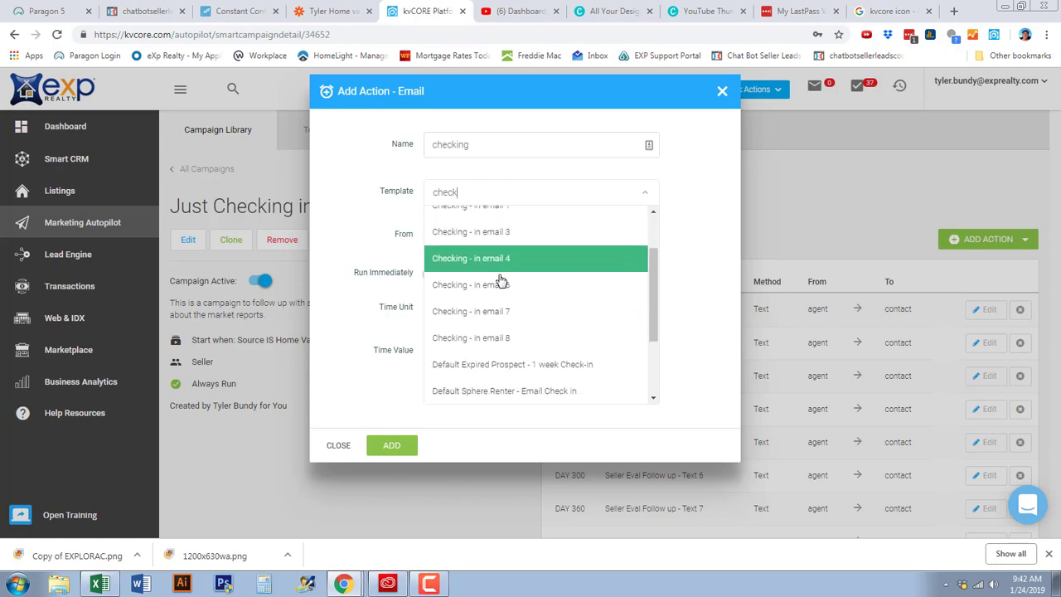
pyautogui.click(341, 446)
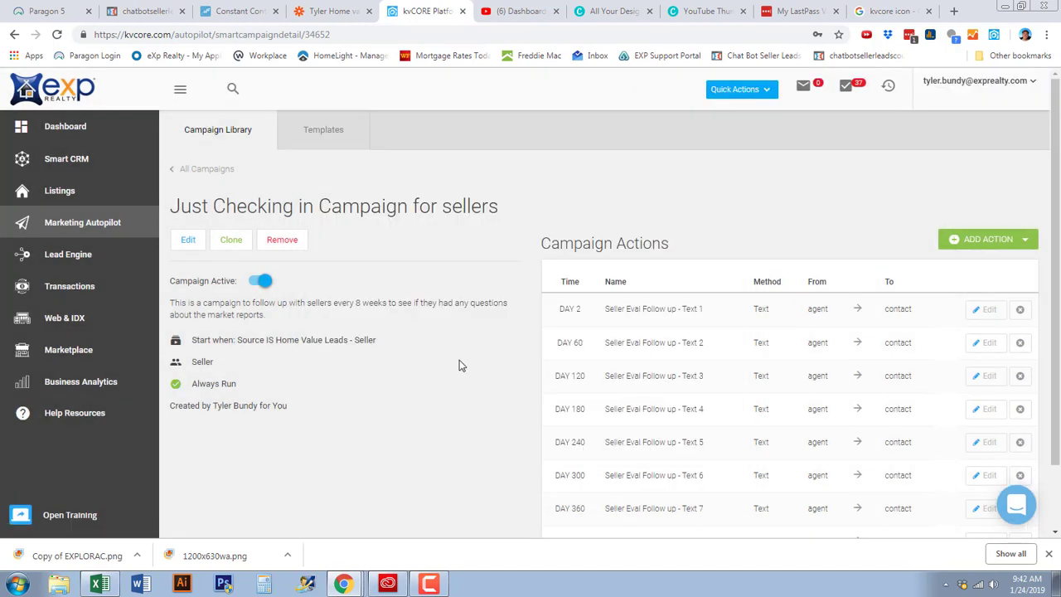